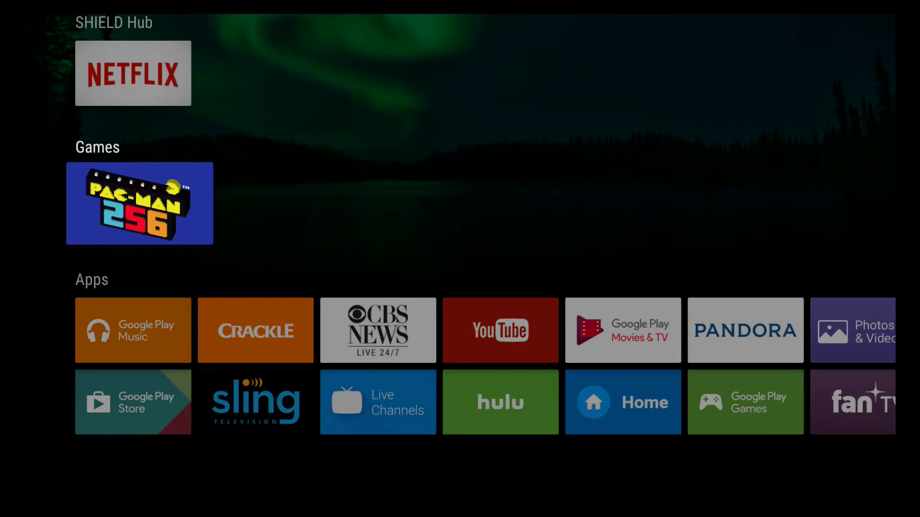
# Browse the apps row past Sling, Live Channels, Hulu, Pandora and Photos & Videos to The Weather Network
pyautogui.press('Down')
pyautogui.press('Down')
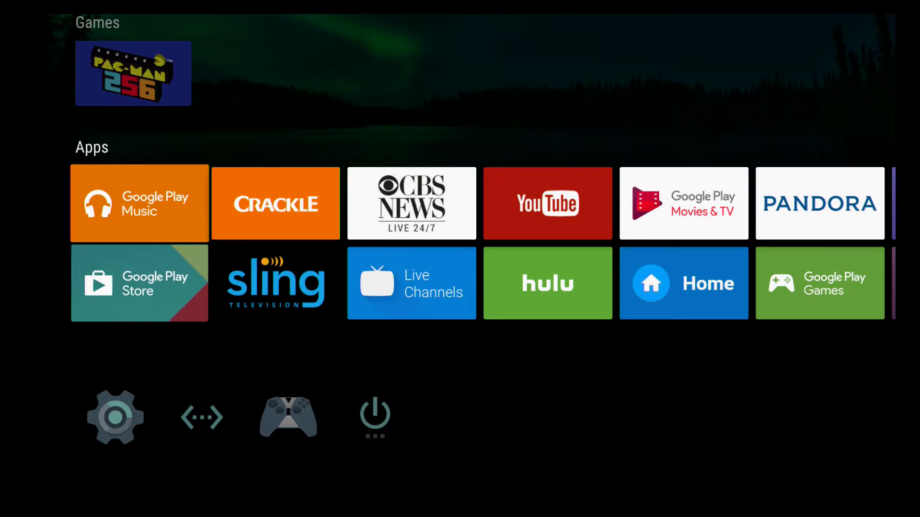
pyautogui.press('Right')
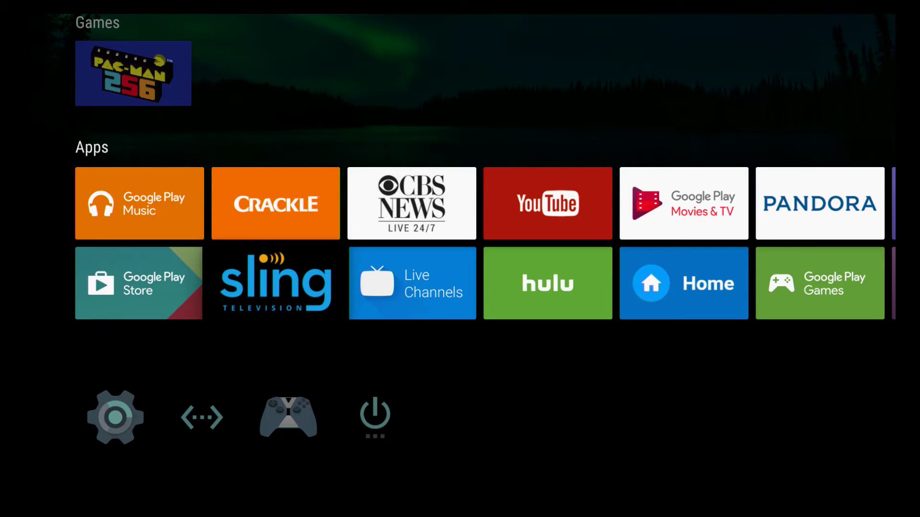
pyautogui.press('Right')
pyautogui.press('Right')
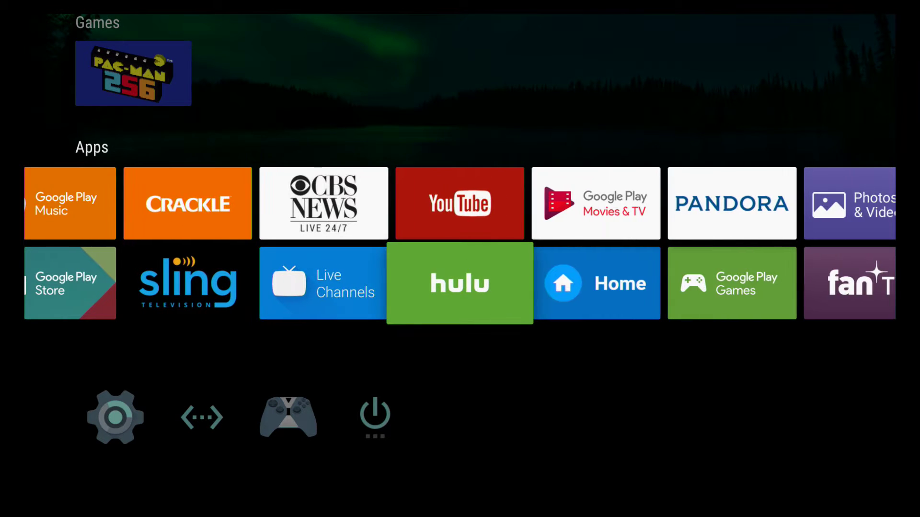
pyautogui.press('Right')
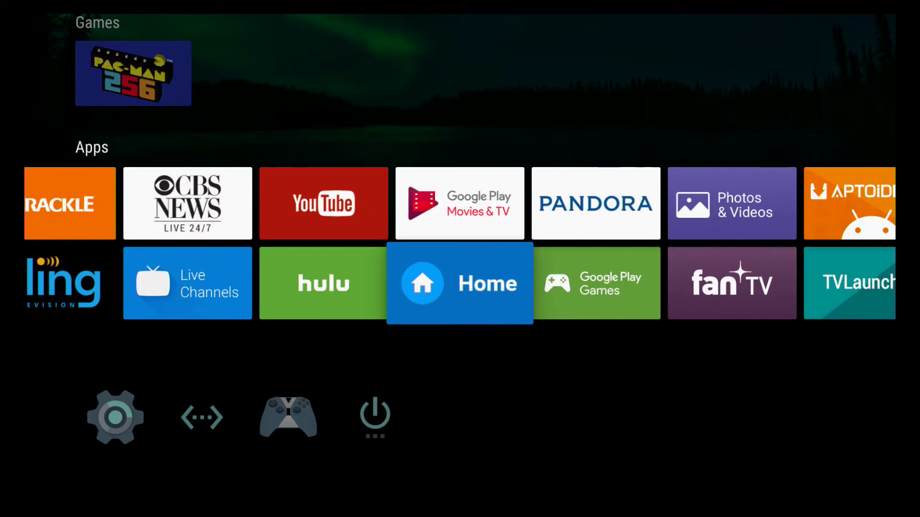
pyautogui.press('Up')
pyautogui.press('Right')
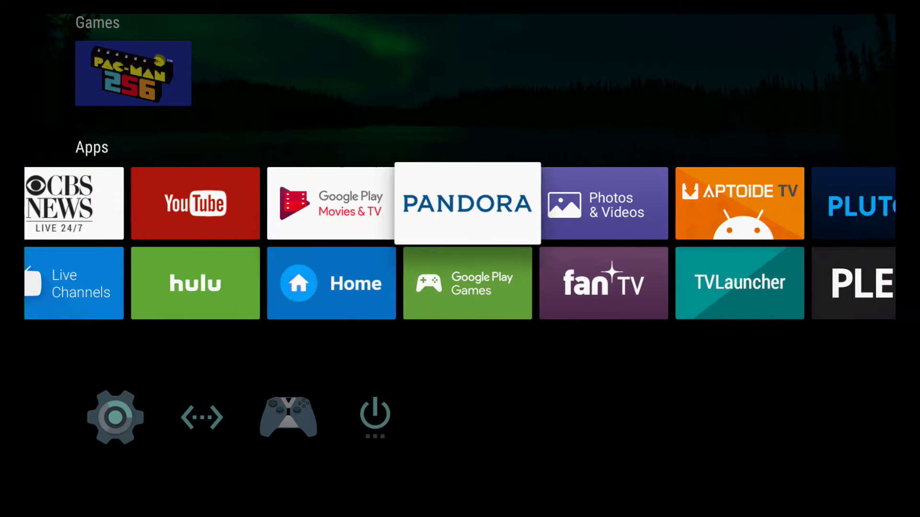
pyautogui.press('Right')
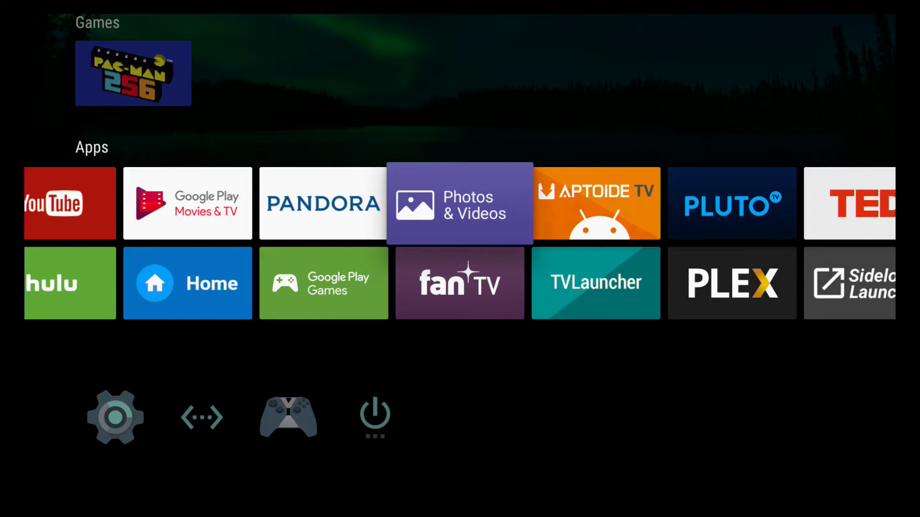
pyautogui.press('Right')
pyautogui.press('Right')
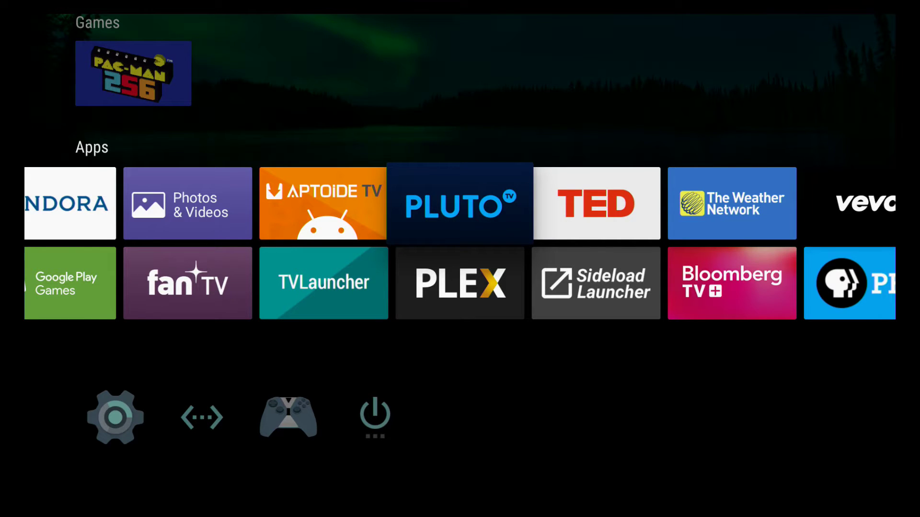
pyautogui.press('Right')
pyautogui.press('Right')
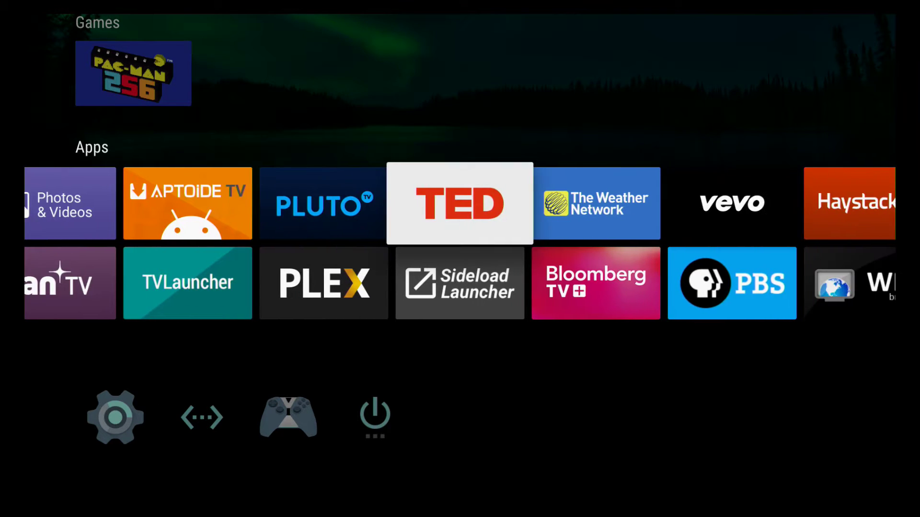
# Look over the lower apps row (PLEX, TVLauncher, Aptoide TV), then open the Settings gear
pyautogui.press('Down')
pyautogui.press('Left')
pyautogui.press('Left')
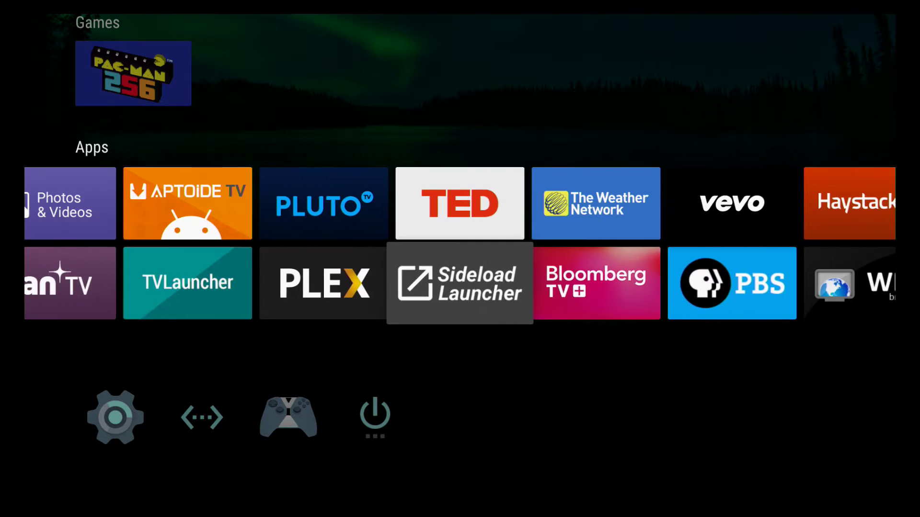
pyautogui.press('Left')
pyautogui.press('Left')
pyautogui.press('Left')
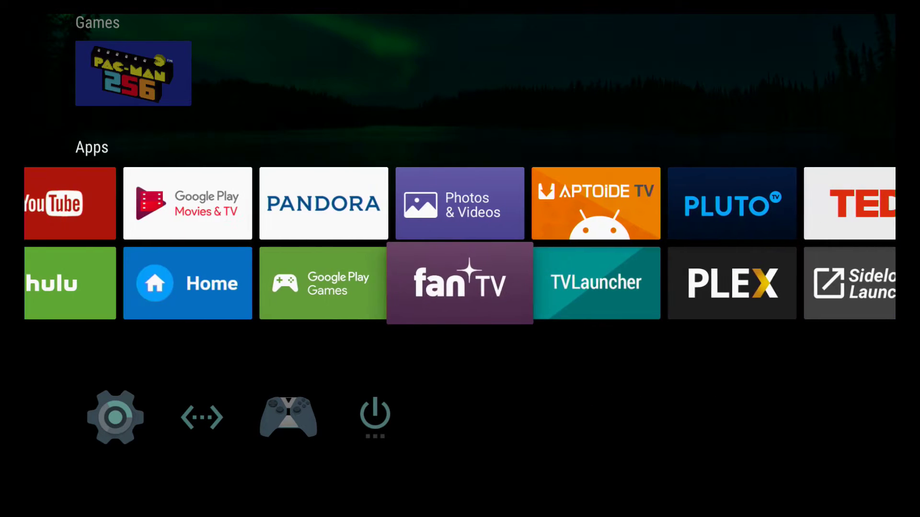
pyautogui.press('Up')
pyautogui.press('Right')
pyautogui.press('Right')
pyautogui.press('Right')
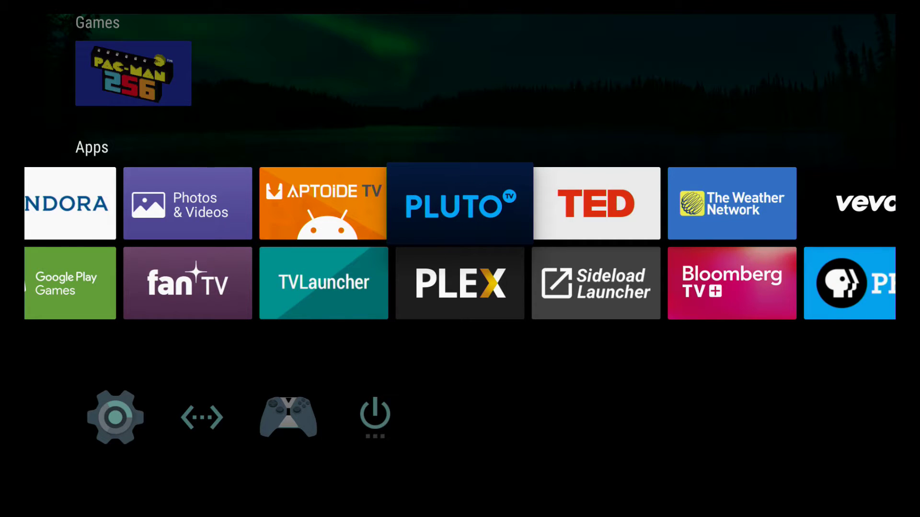
pyautogui.press('Down')
pyautogui.press('Down')
pyautogui.press('Return')
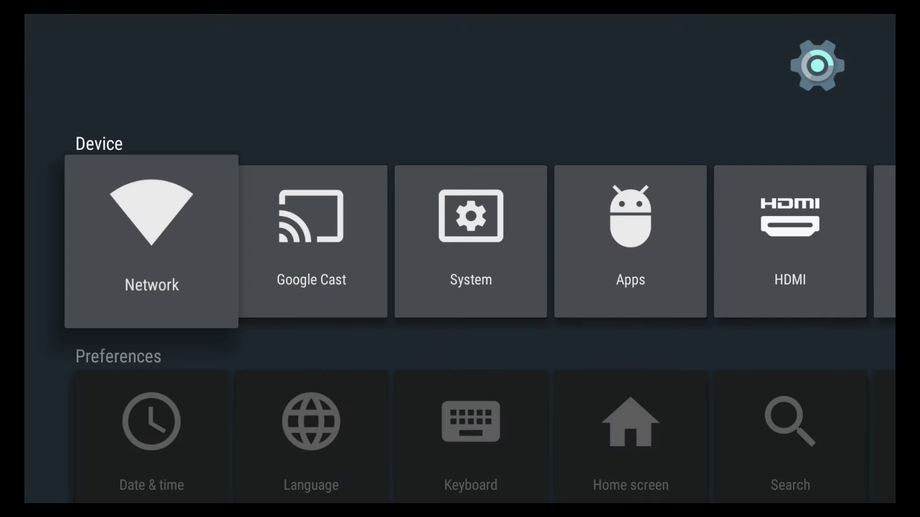
# Open Apps in Device settings and browse the system apps
pyautogui.press('Right')
pyautogui.press('Right')
pyautogui.press('Right')
pyautogui.press('Return')
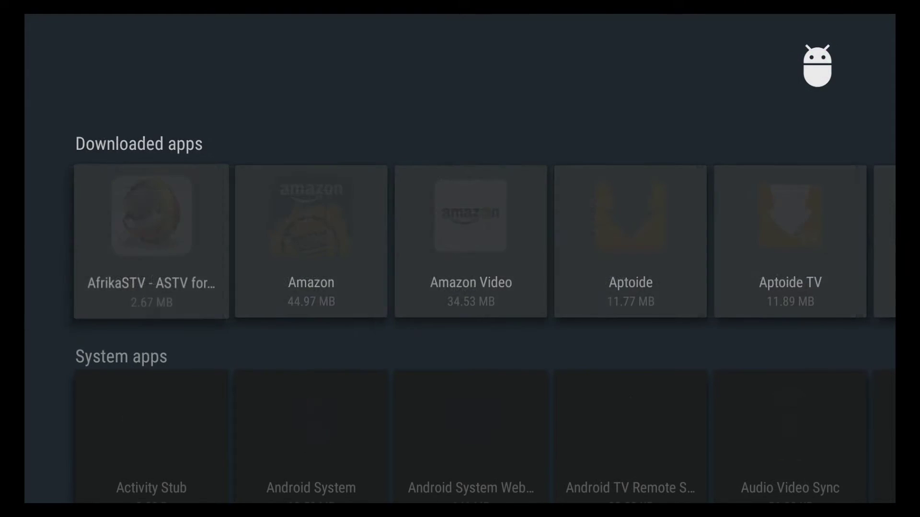
pyautogui.press('Down')
pyautogui.press('Right')
pyautogui.press('Right')
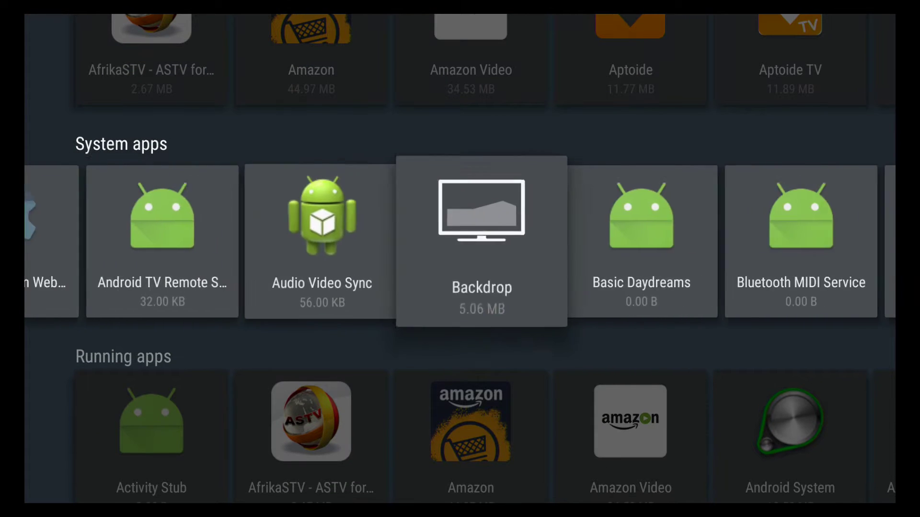
pyautogui.press('Right')
pyautogui.press('Right')
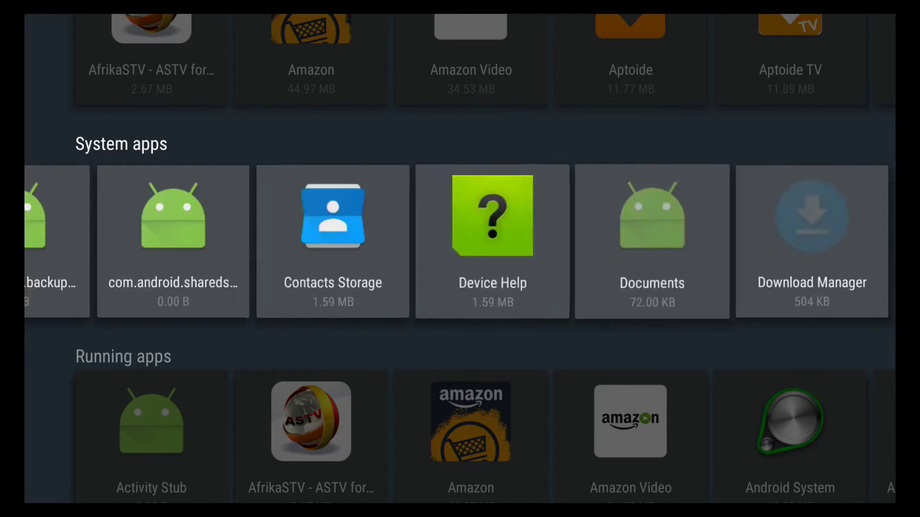
# Browse Running apps past Kodi, NVIDIA apps and Pandora to open Plex Media Server's info page
pyautogui.press('Down')
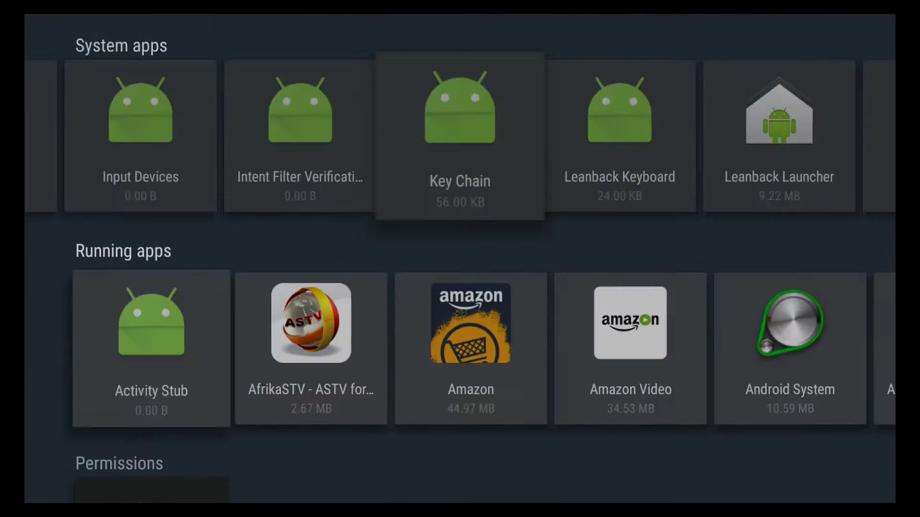
pyautogui.press('Right')
pyautogui.press('Right')
pyautogui.press('Right')
pyautogui.press('Right')
pyautogui.press('Right')
pyautogui.press('Right')
pyautogui.press('Right')
pyautogui.press('Right')
pyautogui.press('Right')
pyautogui.press('Right')
pyautogui.press('Right')
pyautogui.press('Right')
pyautogui.press('Right')
pyautogui.press('Right')
pyautogui.press('Right')
pyautogui.press('Right')
pyautogui.press('Right')
pyautogui.press('Right')
pyautogui.press('Right')
pyautogui.press('Right')
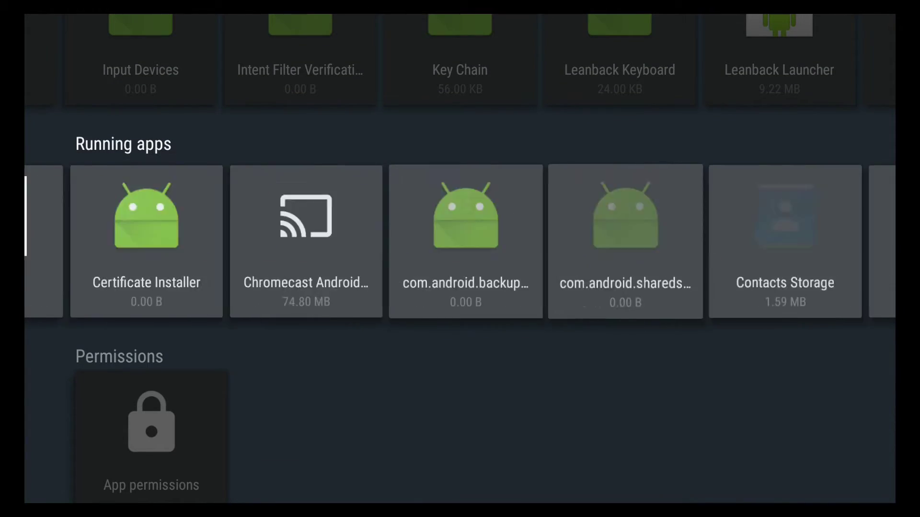
pyautogui.press('Right')
pyautogui.press('Right')
pyautogui.press('Right')
pyautogui.press('Right')
pyautogui.press('Right')
pyautogui.press('Right')
pyautogui.press('Right')
pyautogui.press('Right')
pyautogui.press('Right')
pyautogui.press('Right')
pyautogui.press('Right')
pyautogui.press('Right')
pyautogui.press('Right')
pyautogui.press('Right')
pyautogui.press('Right')
pyautogui.press('Right')
pyautogui.press('Right')
pyautogui.press('Right')
pyautogui.press('Right')
pyautogui.press('Right')
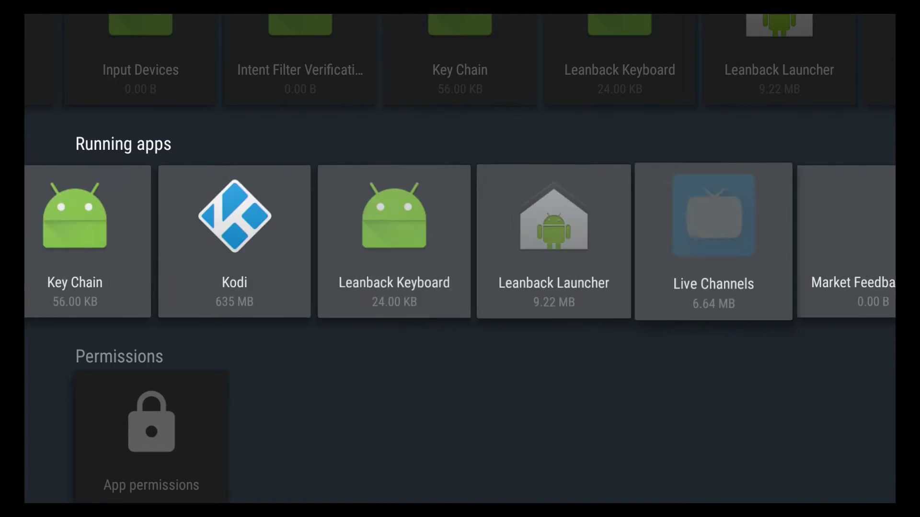
pyautogui.press('Right')
pyautogui.press('Right')
pyautogui.press('Right')
pyautogui.press('Right')
pyautogui.press('Right')
pyautogui.press('Right')
pyautogui.press('Right')
pyautogui.press('Right')
pyautogui.press('Right')
pyautogui.press('Right')
pyautogui.press('Right')
pyautogui.press('Right')
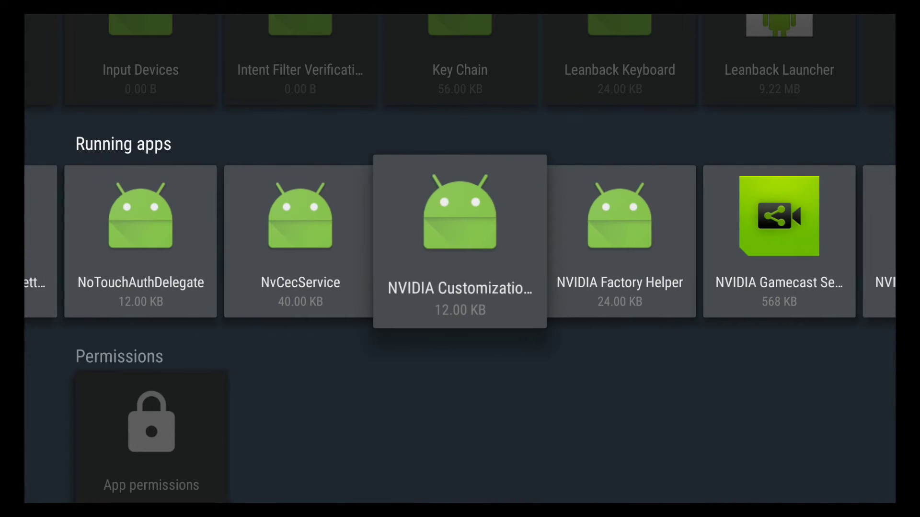
pyautogui.press('Right')
pyautogui.press('Right')
pyautogui.press('Right')
pyautogui.press('Right')
pyautogui.press('Right')
pyautogui.press('Right')
pyautogui.press('Right')
pyautogui.press('Right')
pyautogui.press('Right')
pyautogui.press('Right')
pyautogui.press('Right')
pyautogui.press('Right')
pyautogui.press('Right')
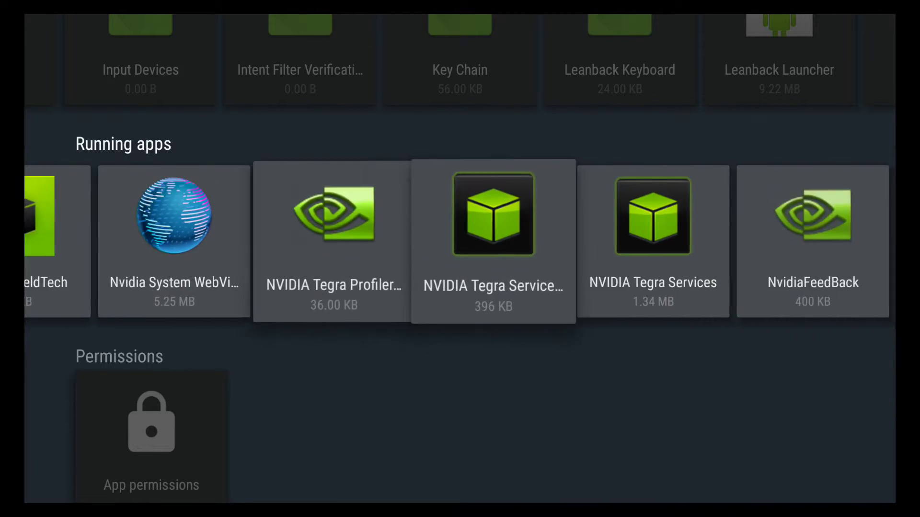
pyautogui.press('Right')
pyautogui.press('Right')
pyautogui.press('Right')
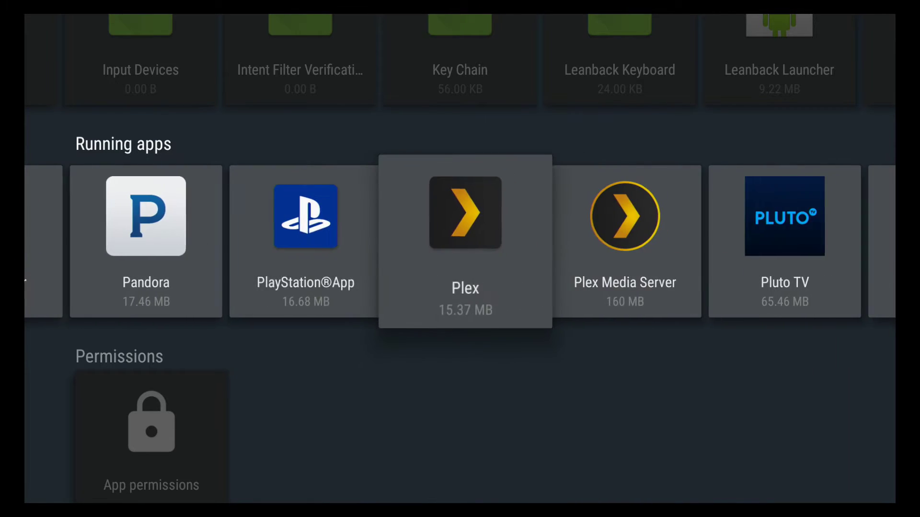
pyautogui.press('Left')
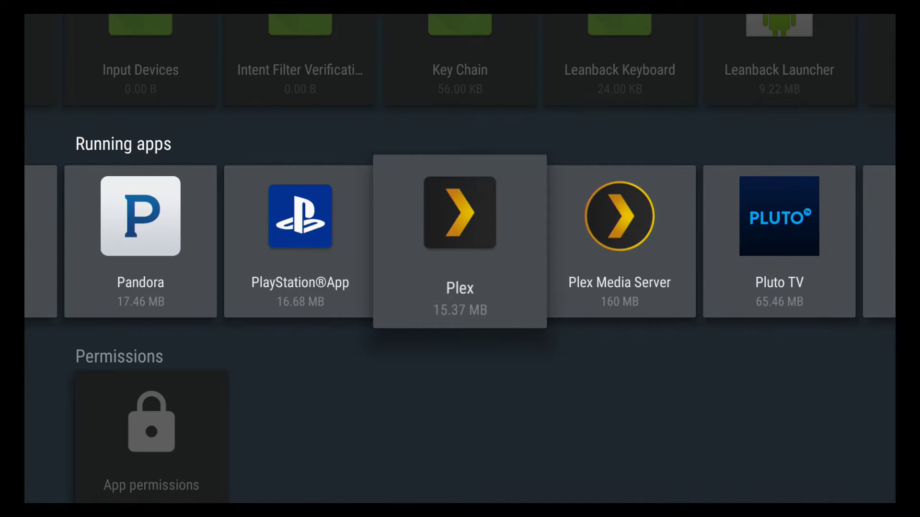
pyautogui.press('Right')
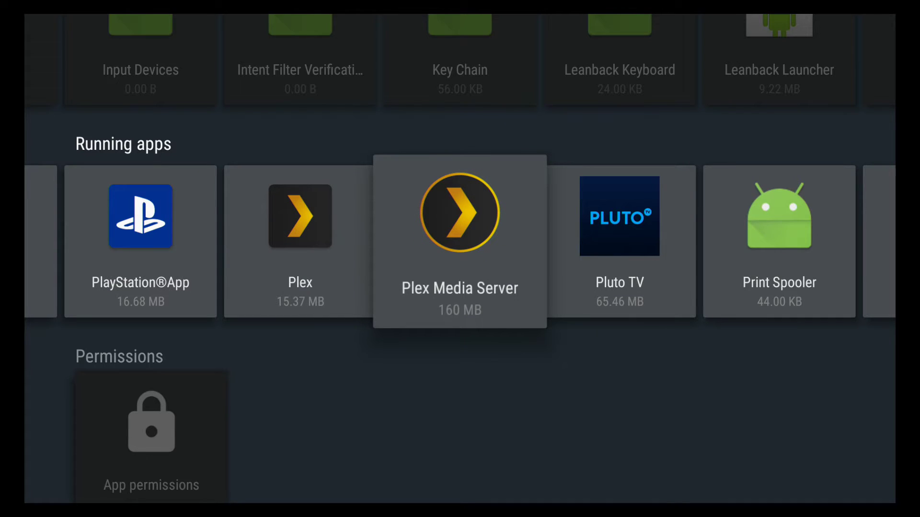
pyautogui.press('Return')
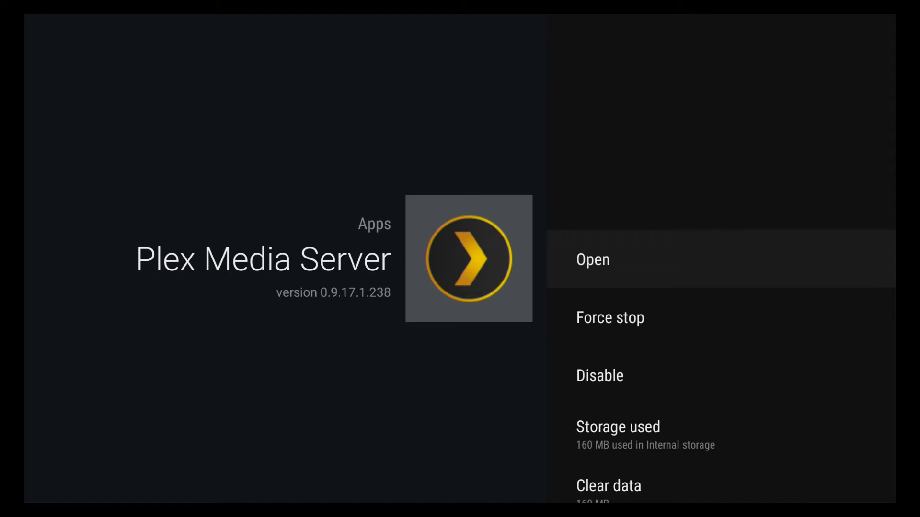
# Launch Plex Media Server from its info page and continue past the splash into Plex's Library home
pyautogui.press('Return')
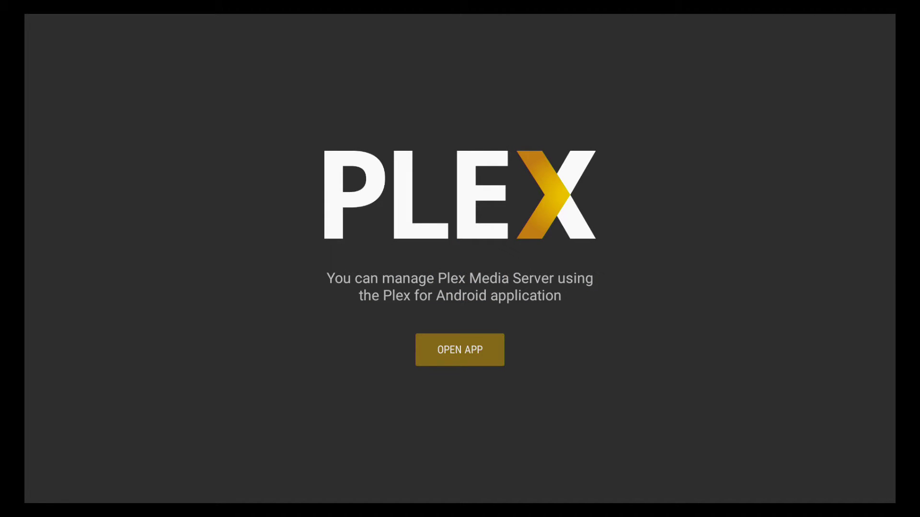
pyautogui.press('Return')
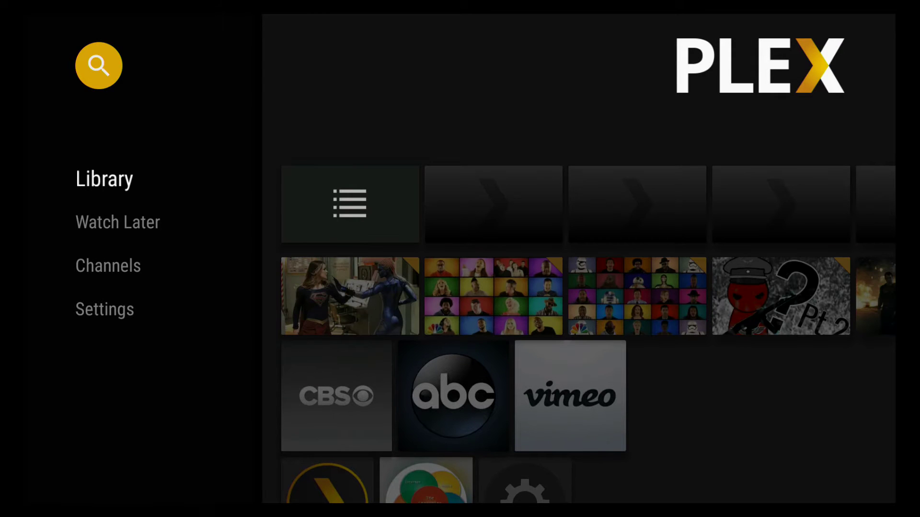
# Browse the Channels row across CBS, ABC and Vimeo, then open CBS
pyautogui.press('Down')
pyautogui.press('Down')
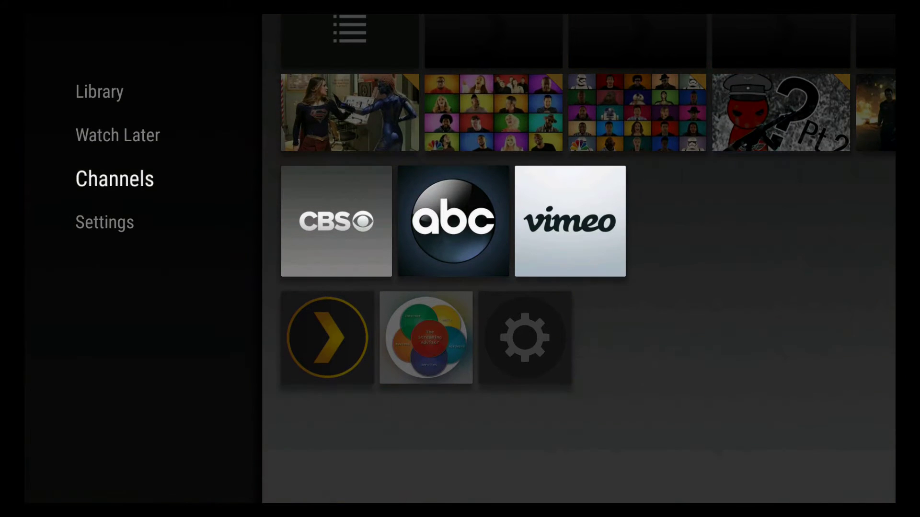
pyautogui.press('Right')
pyautogui.press('Right')
pyautogui.press('Right')
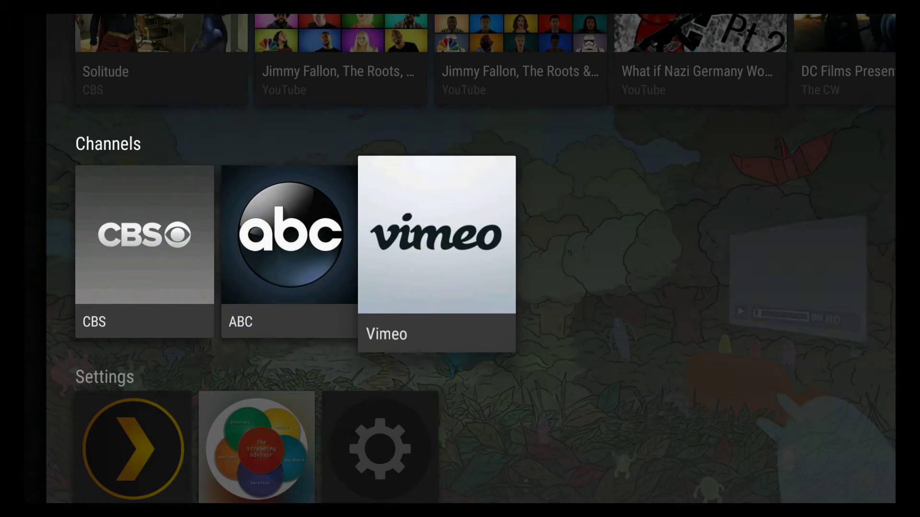
pyautogui.press('Left')
pyautogui.press('Left')
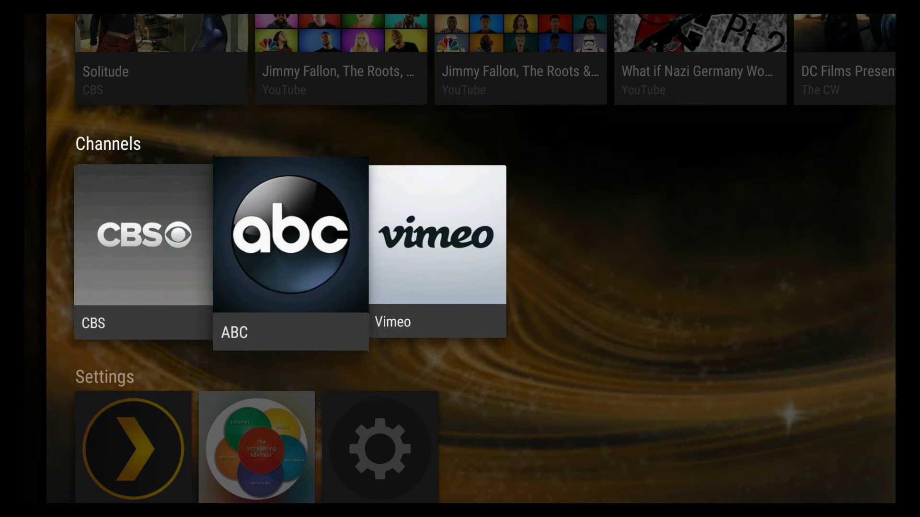
pyautogui.press('Right')
pyautogui.press('Right')
pyautogui.press('Left')
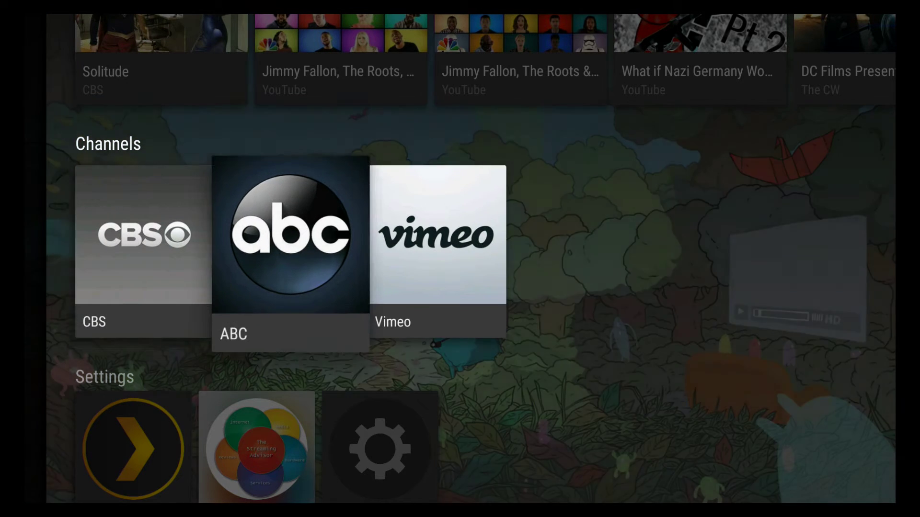
pyautogui.press('Left')
pyautogui.press('Return')
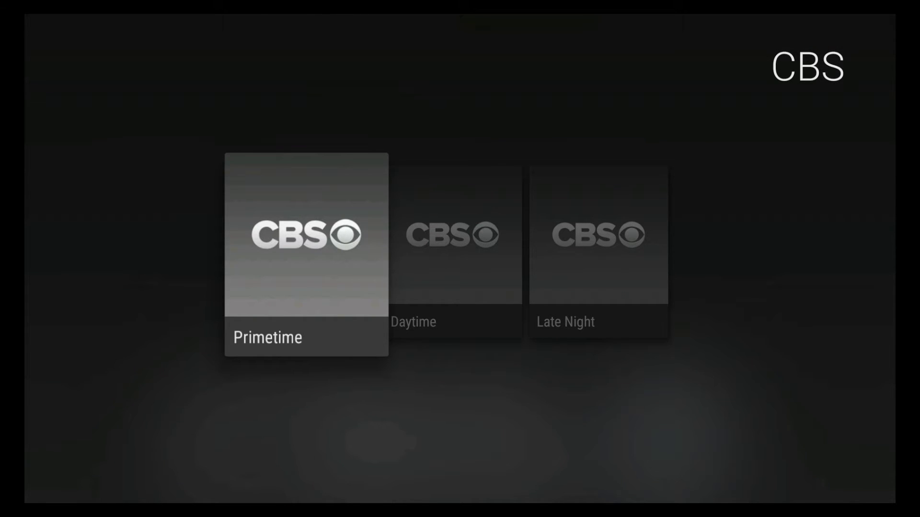
# Go through Primetime > 2 Broke Girls > Full Episodes > Season 5 to 'And The Gym And Juice'
pyautogui.press('Return')
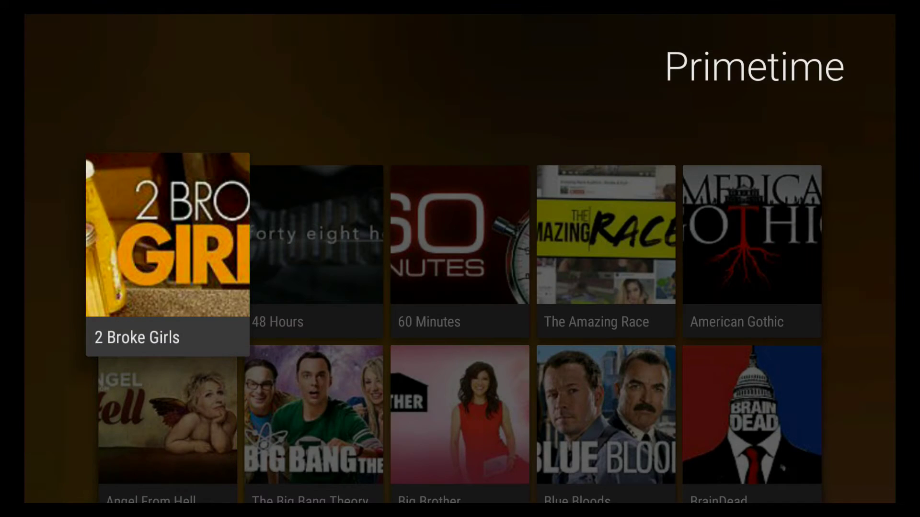
pyautogui.press('Return')
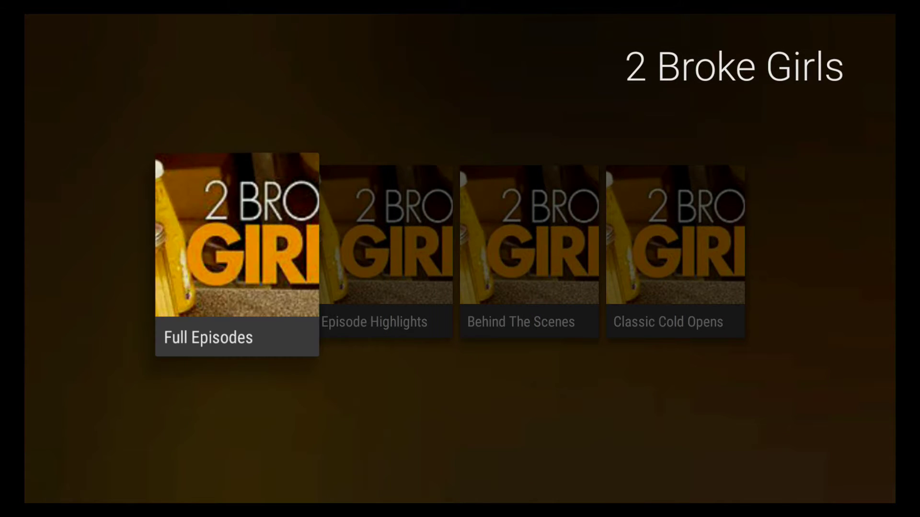
pyautogui.press('Return')
pyautogui.press('Return')
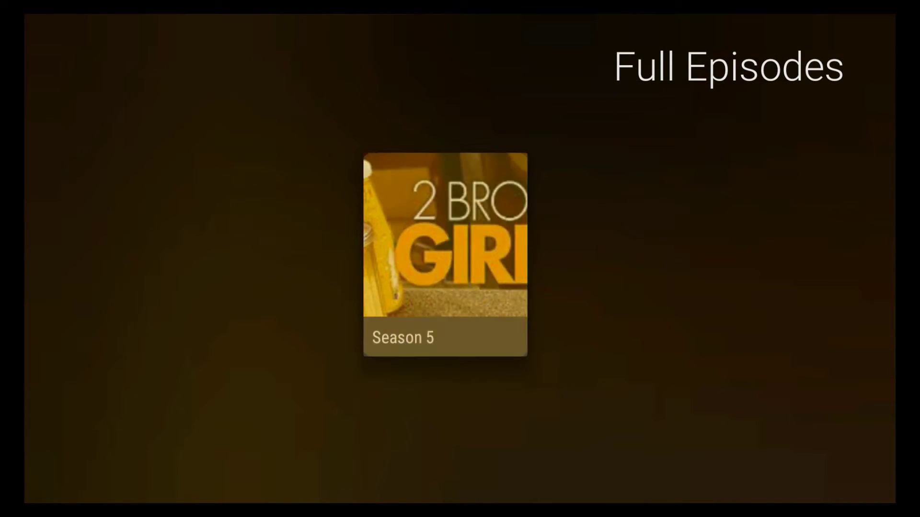
pyautogui.press('Right')
pyautogui.press('Right')
pyautogui.press('Right')
pyautogui.press('Right')
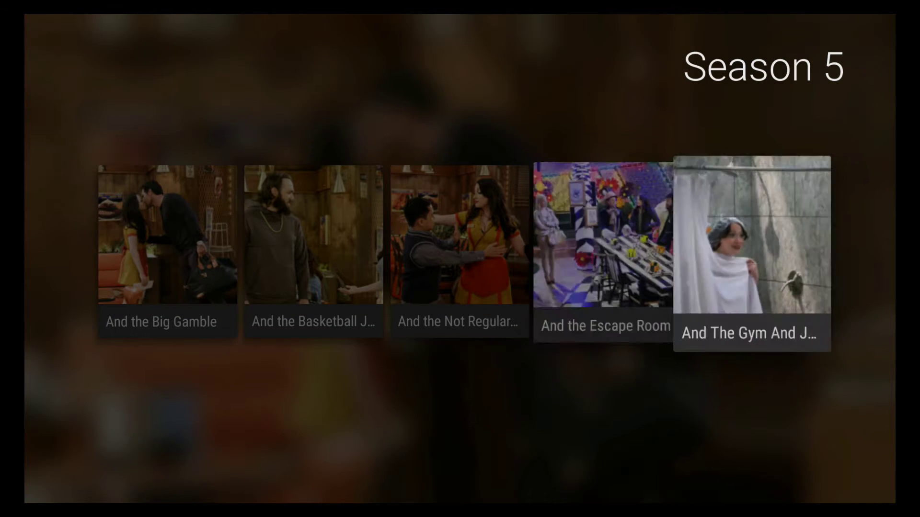
pyautogui.press('Return')
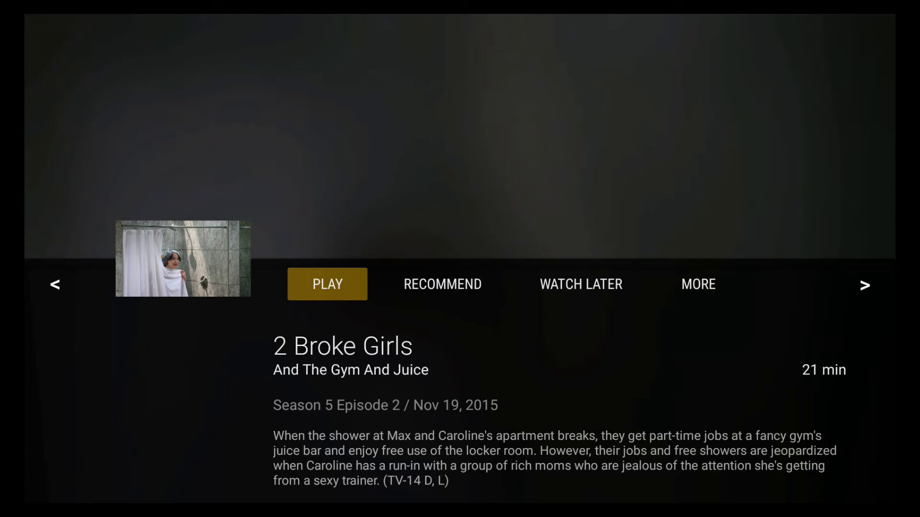
# Play 'And The Gym And Juice' briefly, then return to the Season 5 episode list
pyautogui.press('Right')
pyautogui.press('Right')
pyautogui.press('Right')
pyautogui.press('Left')
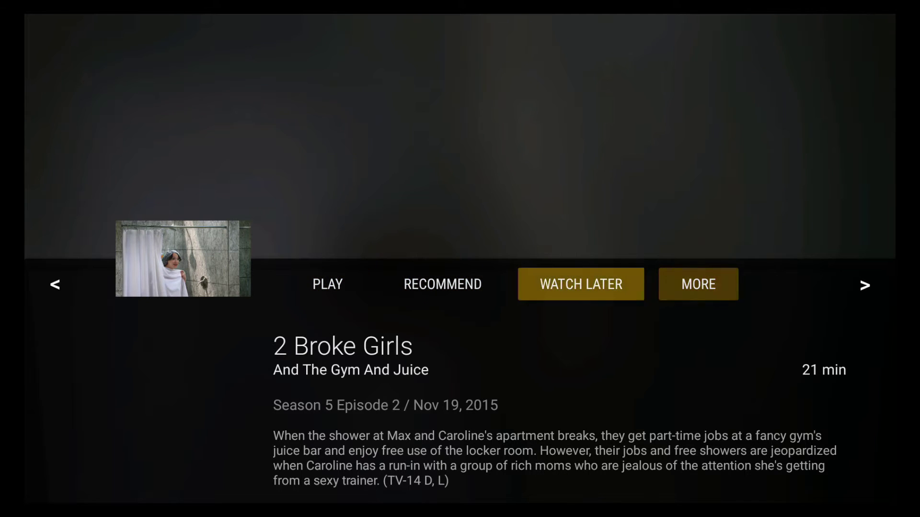
pyautogui.press('Left')
pyautogui.press('Left')
pyautogui.press('Return')
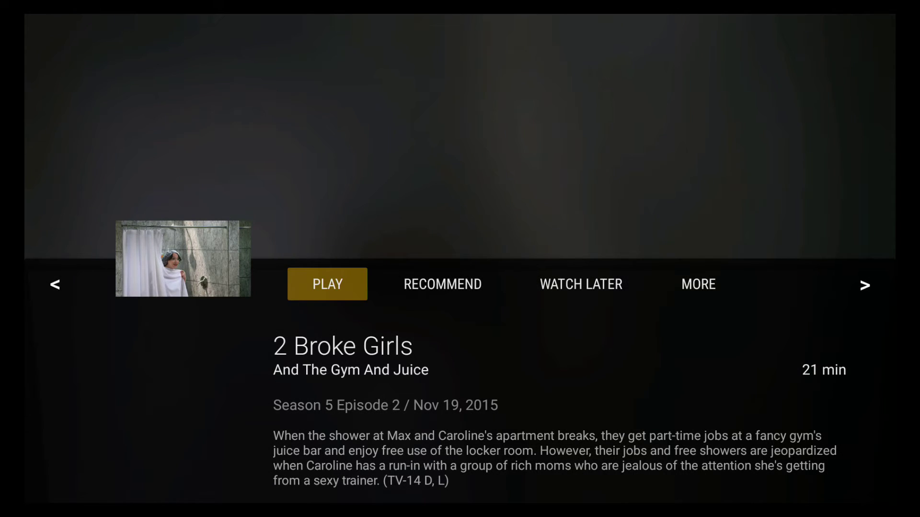
pyautogui.press('Escape')
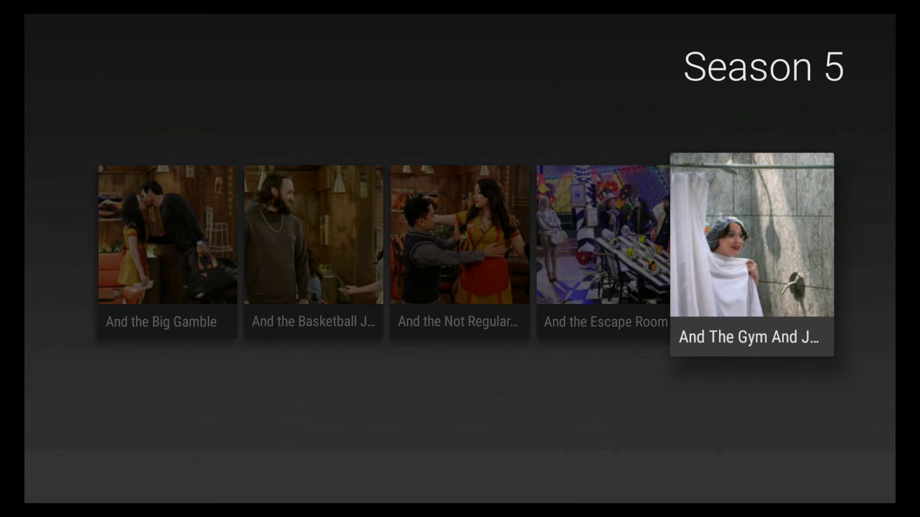
# Back out to the Plex home screen and switch the server to Toshiba-PC
pyautogui.press('Escape')
pyautogui.press('Escape')
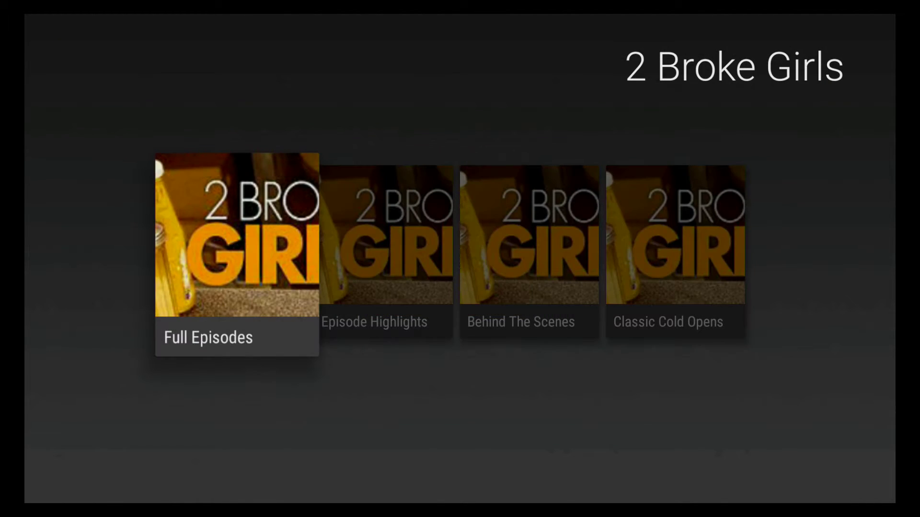
pyautogui.press('Escape')
pyautogui.press('Escape')
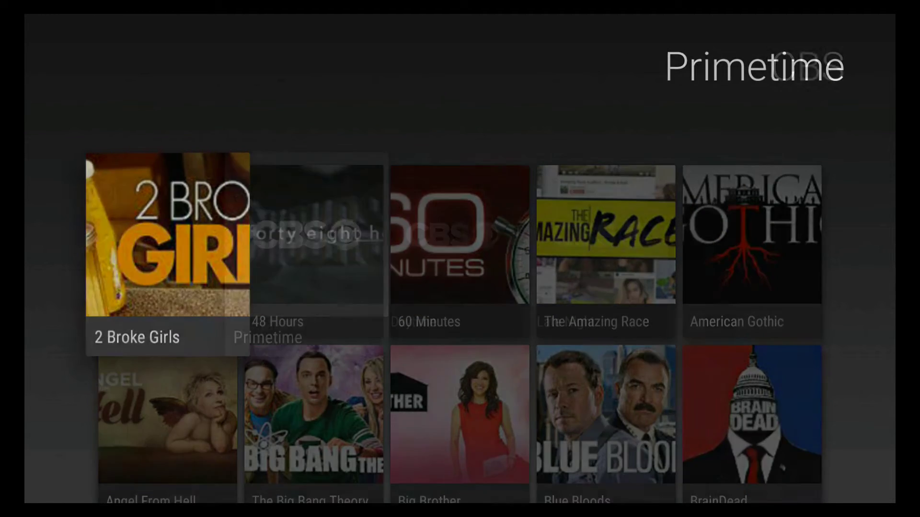
pyautogui.press('Escape')
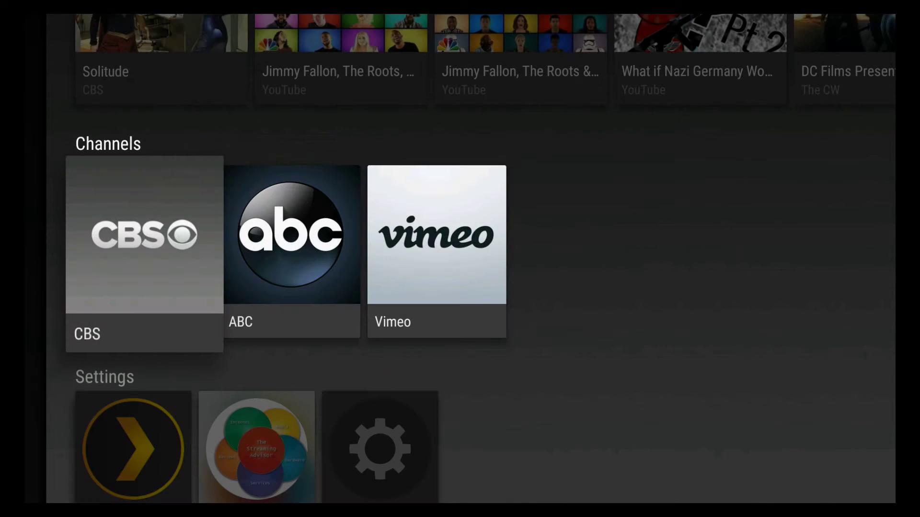
pyautogui.press('Down')
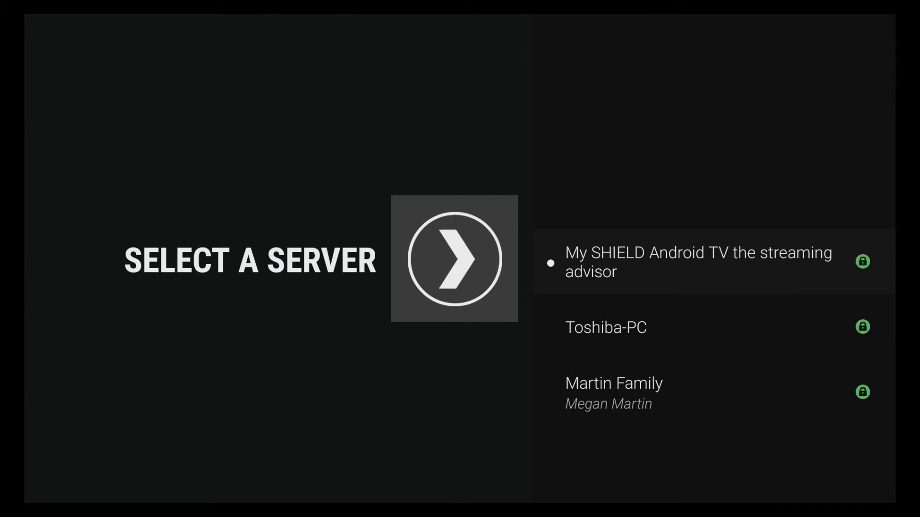
pyautogui.press('Down')
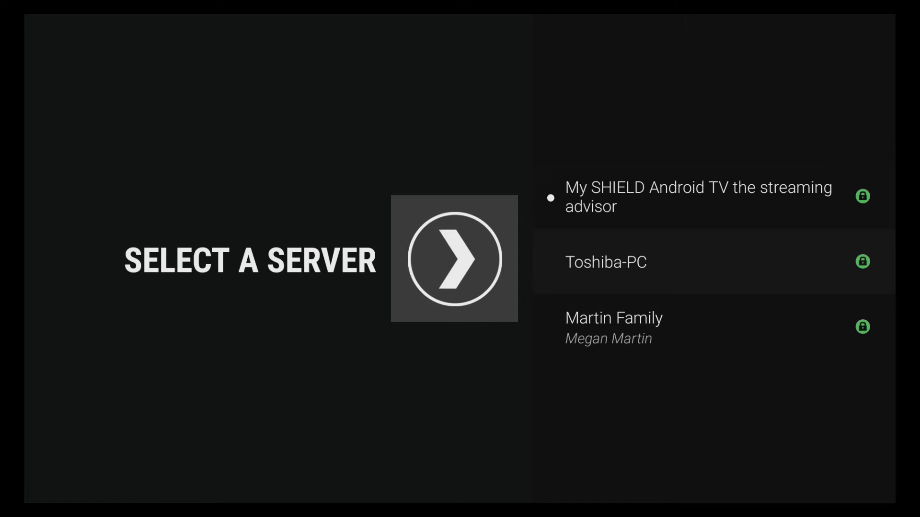
pyautogui.press('Return')
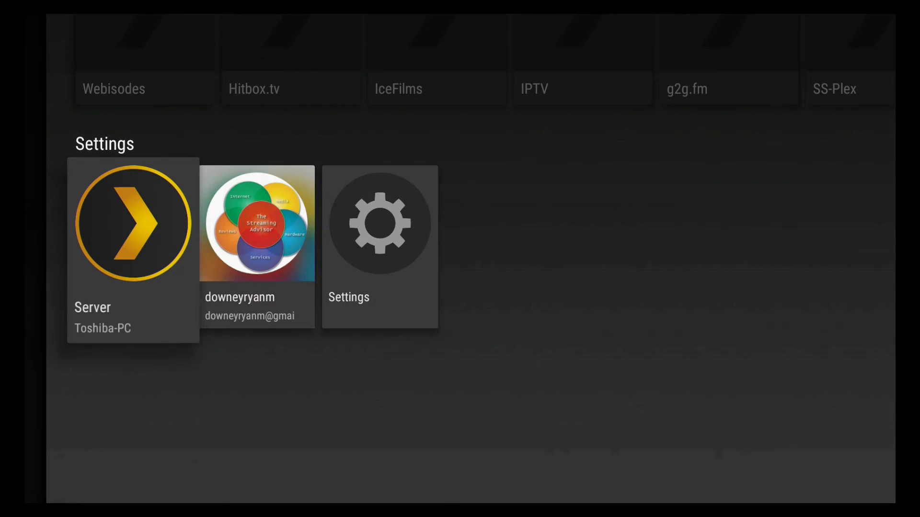
# Check Toshiba-PC's channels, then switch the server back to My SHIELD Android TV
pyautogui.press('Up')
pyautogui.press('Down')
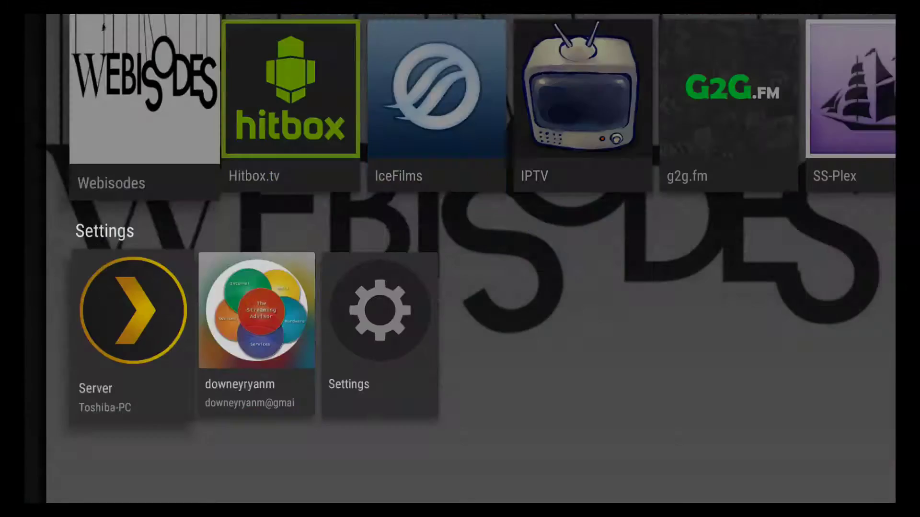
pyautogui.press('Right')
pyautogui.press('Left')
pyautogui.press('Return')
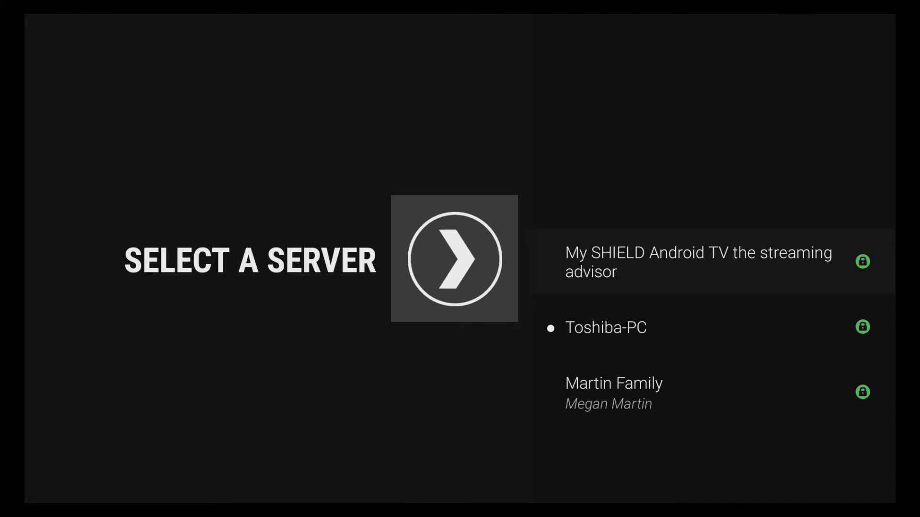
pyautogui.press('Return')
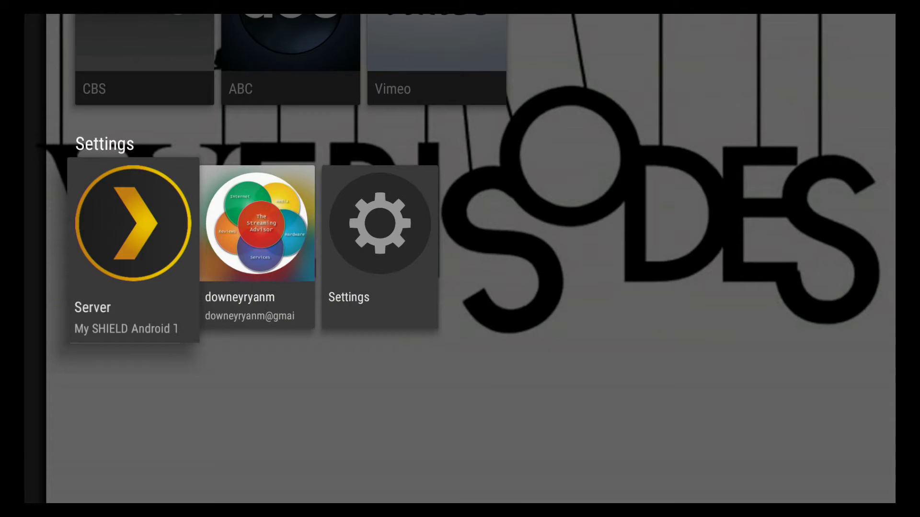
# Browse the home screen's server, account and channel entries, ending on the CBS channel
pyautogui.press('Right')
pyautogui.press('Left')
pyautogui.press('Right')
pyautogui.press('Up')
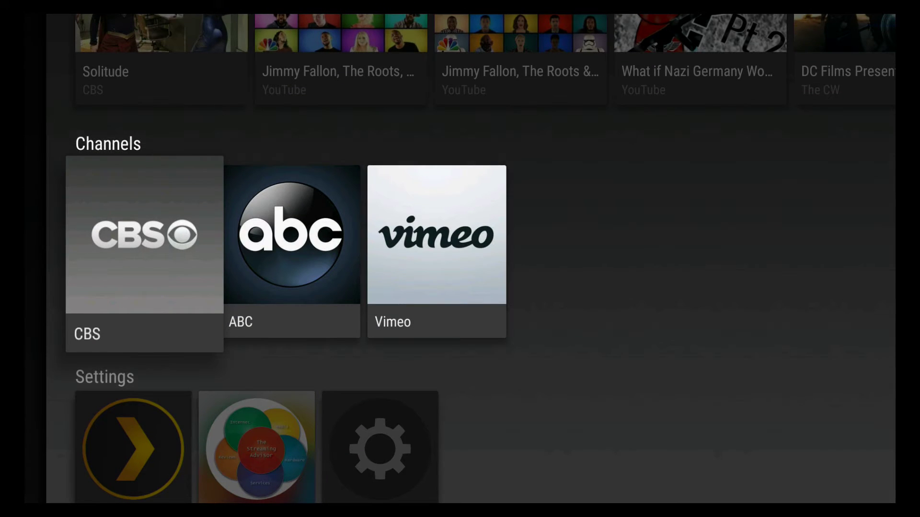
pyautogui.press('Right')
pyautogui.press('Right')
pyautogui.press('Left')
pyautogui.press('Left')
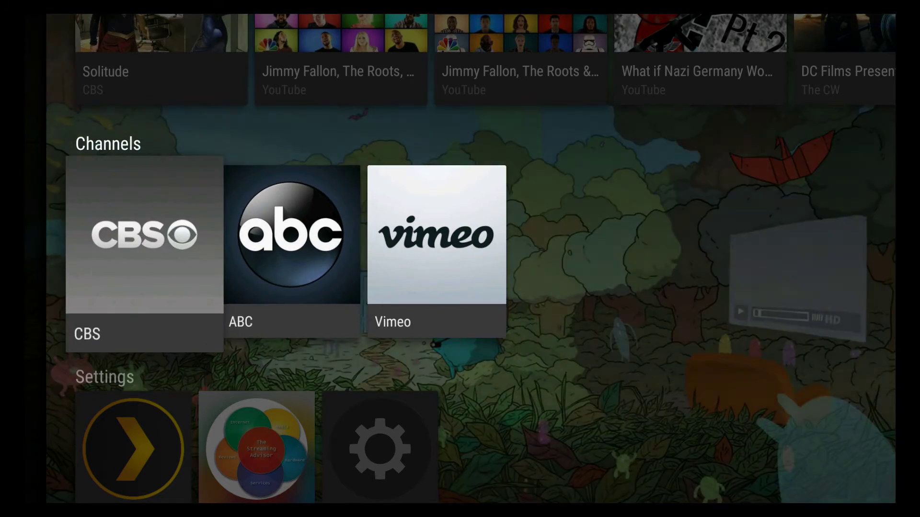
pyautogui.press('Up')
pyautogui.press('Left')
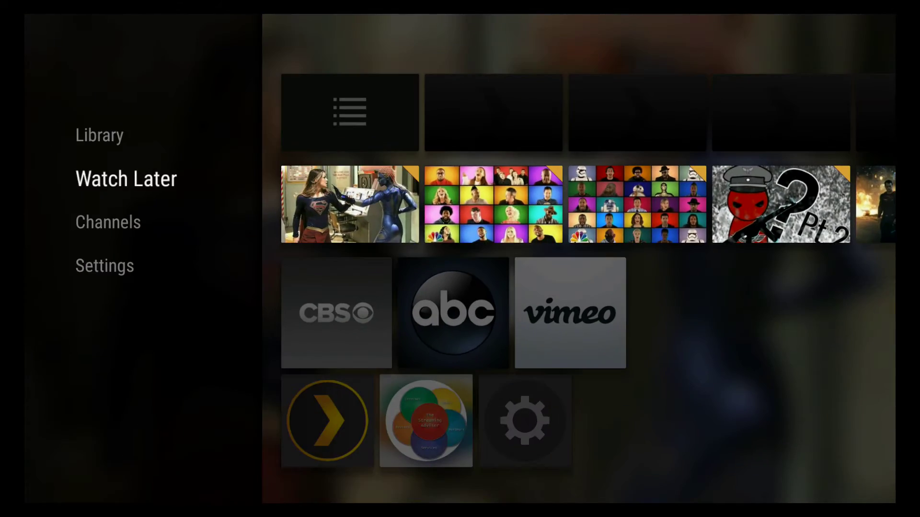
# Switch to the Channels section showing only CBS, ABC and Vimeo, and raise the volume
pyautogui.press('Up')
pyautogui.press('Down')
pyautogui.press('Down')
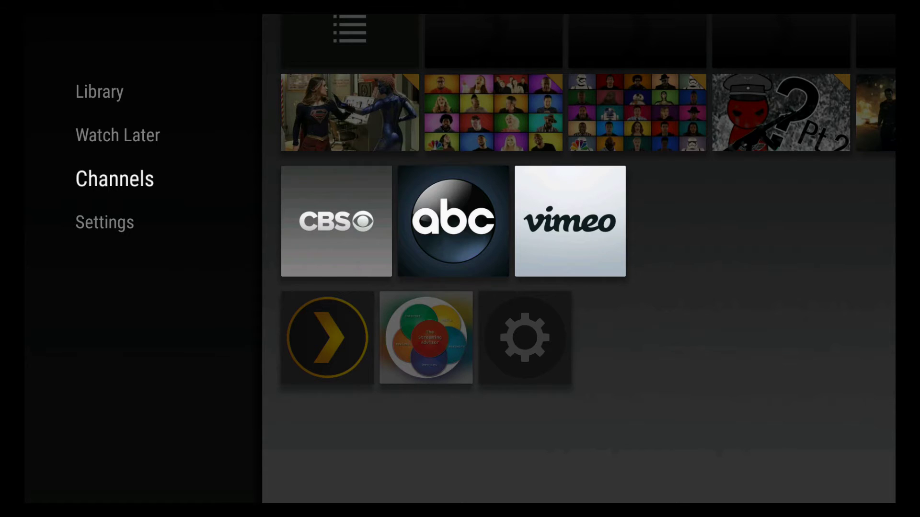
pyautogui.press('XF86AudioRaiseVolume')
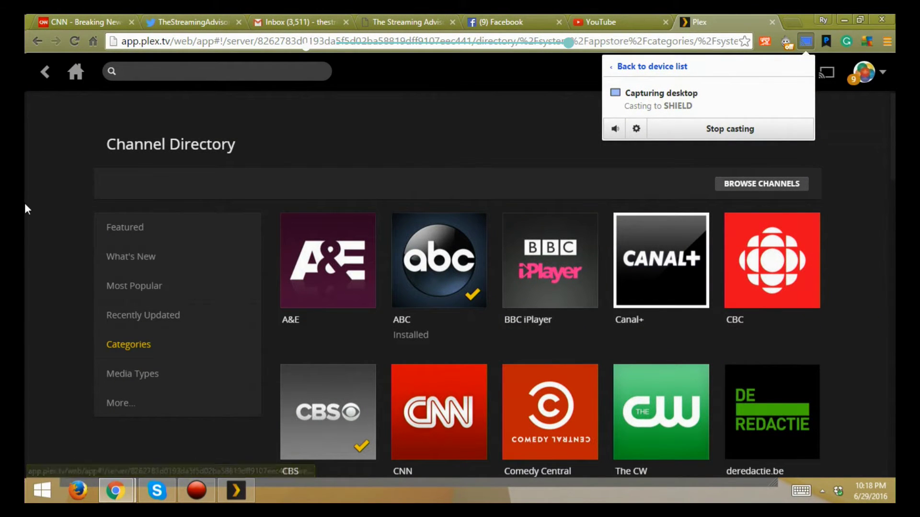
# Go to the Plex Web dashboard, glance at the account menu, and select the My SHIELD Android TV server
pyautogui.click(74, 77)
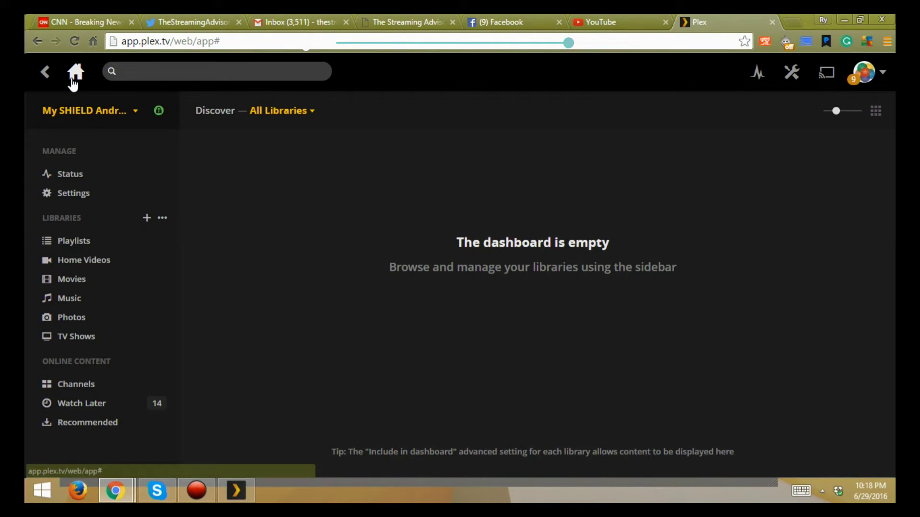
pyautogui.click(881, 80)
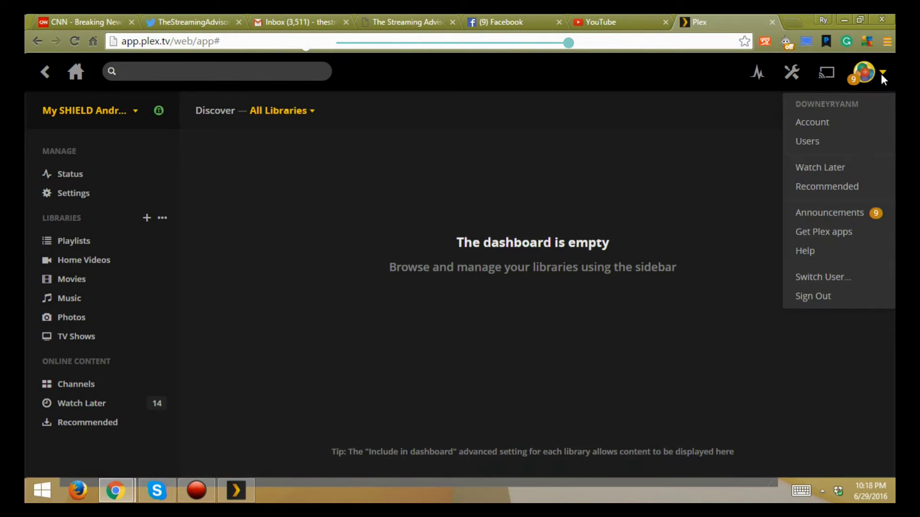
pyautogui.click(667, 165)
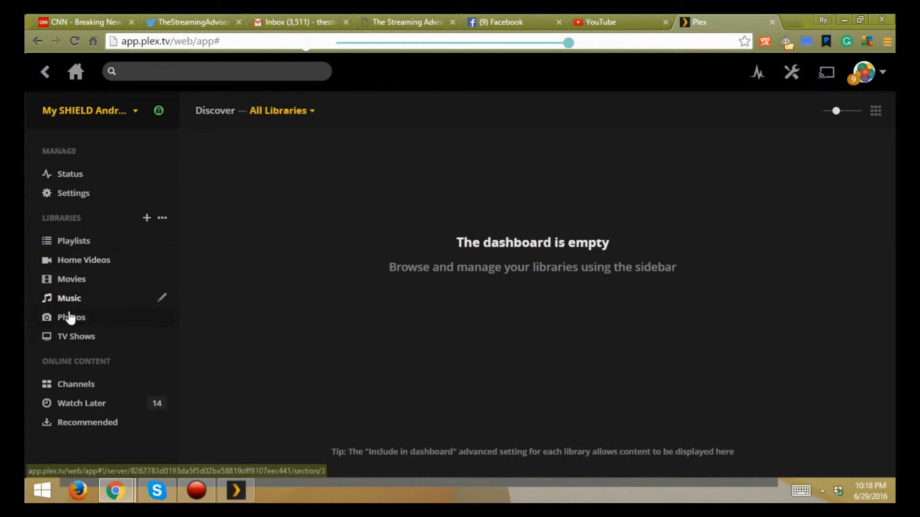
pyautogui.click(137, 116)
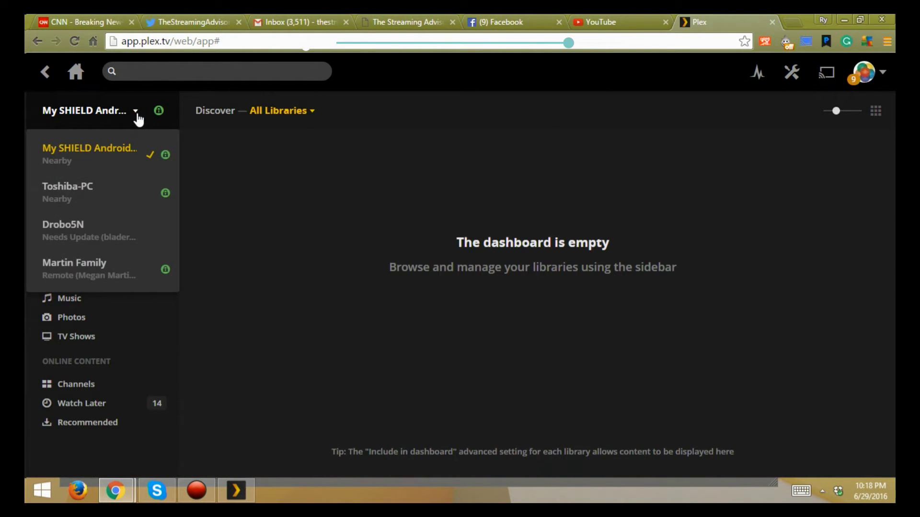
pyautogui.click(102, 165)
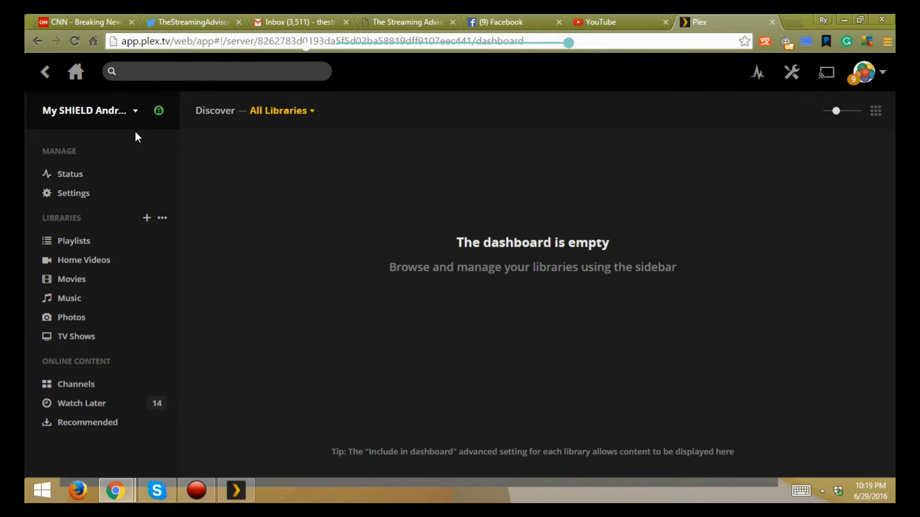
# Show the SHIELD server's channels, open the Channel Directory, and list it by Categories
pyautogui.click(81, 389)
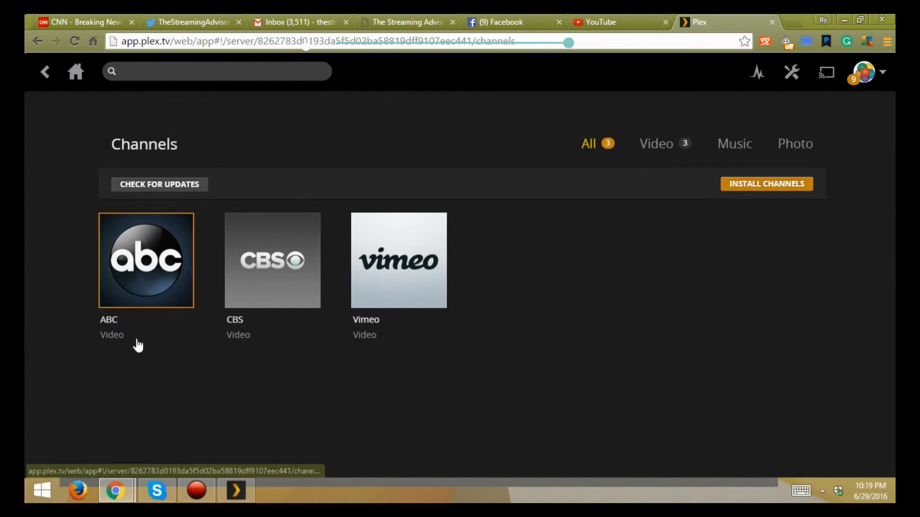
pyautogui.moveTo(372, 274)
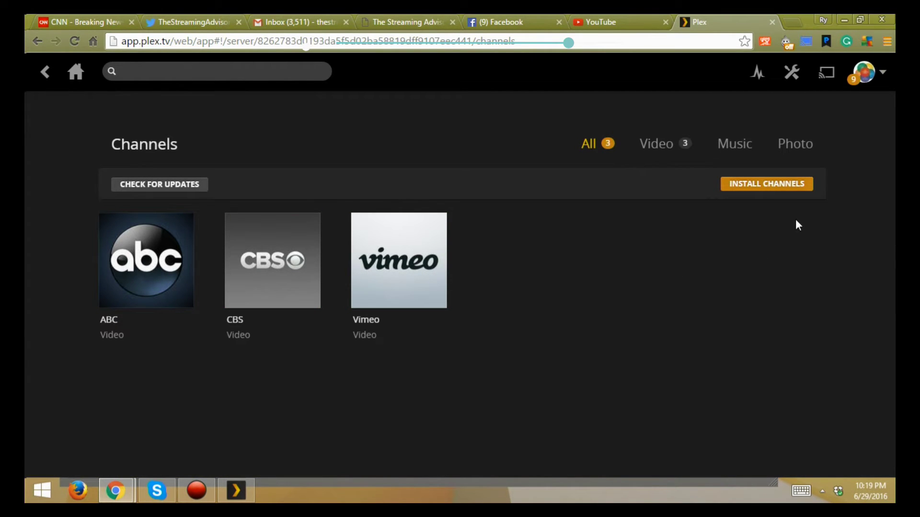
pyautogui.click(785, 191)
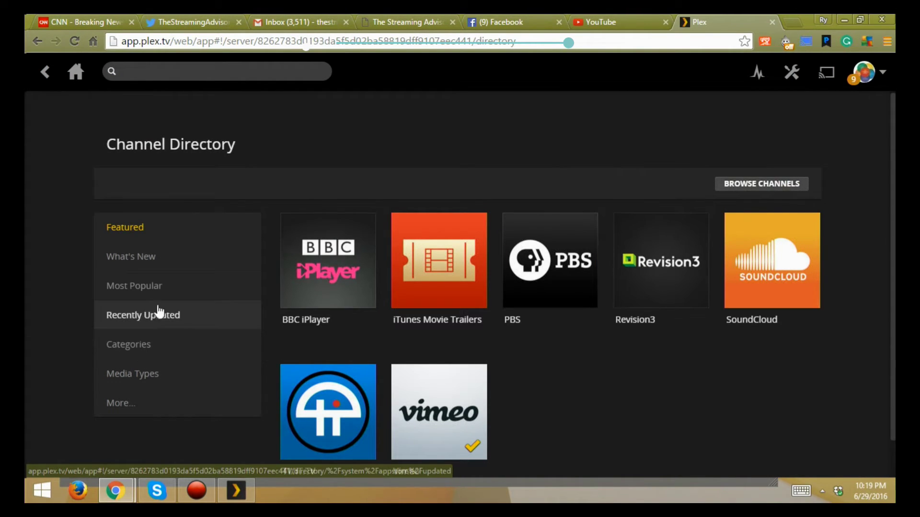
pyautogui.click(168, 349)
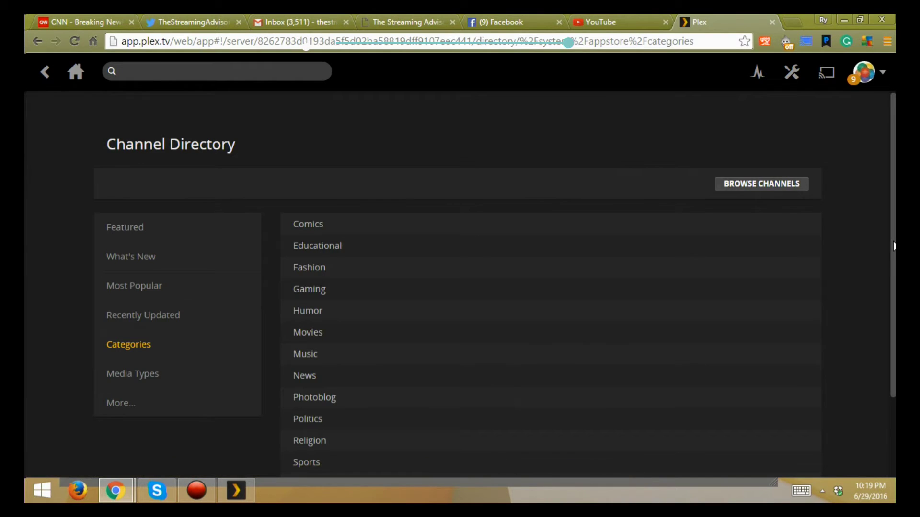
# Scroll the categories and open TV, listing channels from A&E and ABC through NBC, PBS and RTL XL
pyautogui.scroll(-3, 894, 246)
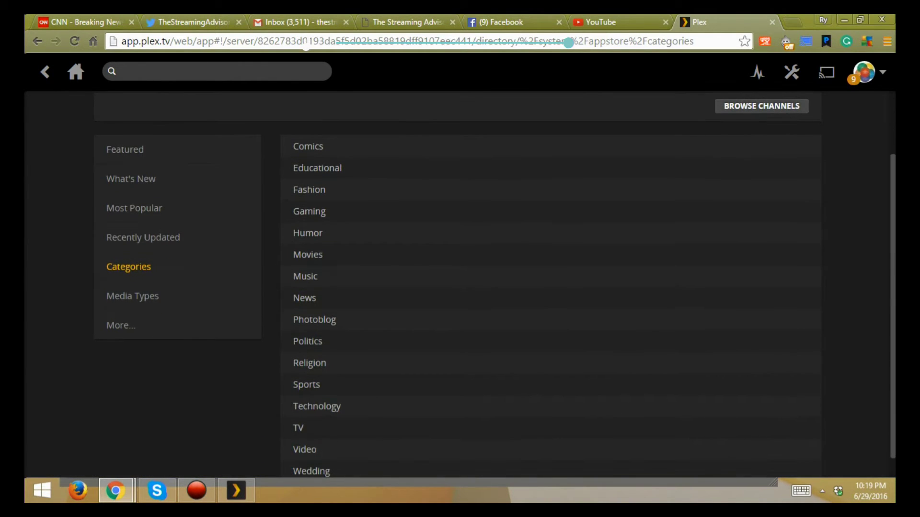
pyautogui.scroll(-1, 893, 246)
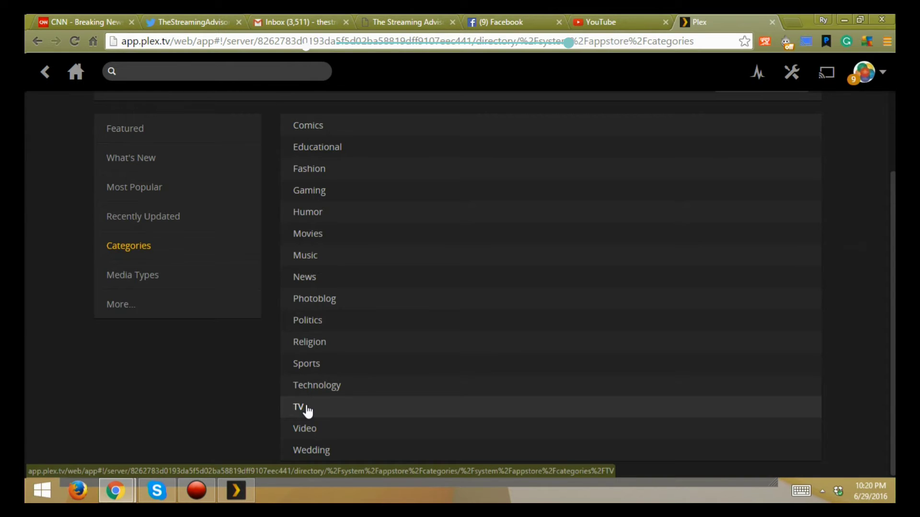
pyautogui.click(307, 410)
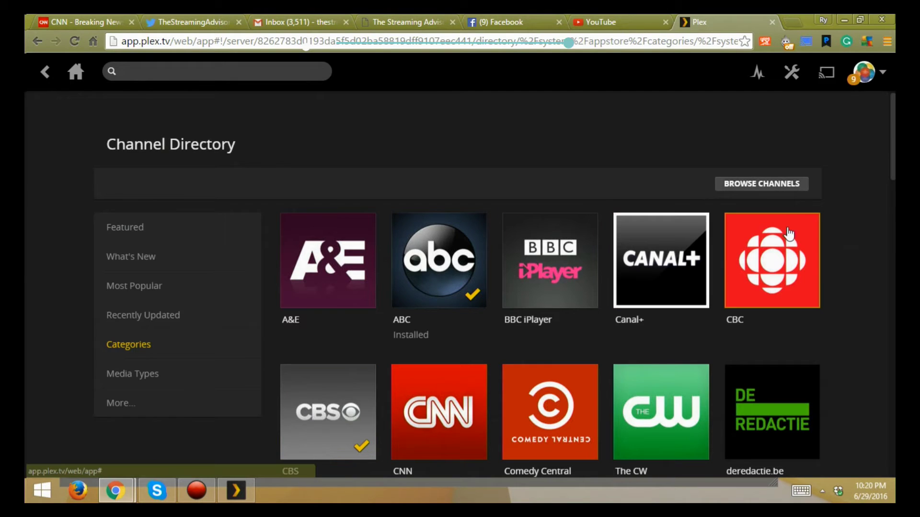
pyautogui.moveTo(893, 172); pyautogui.dragTo(894, 322)
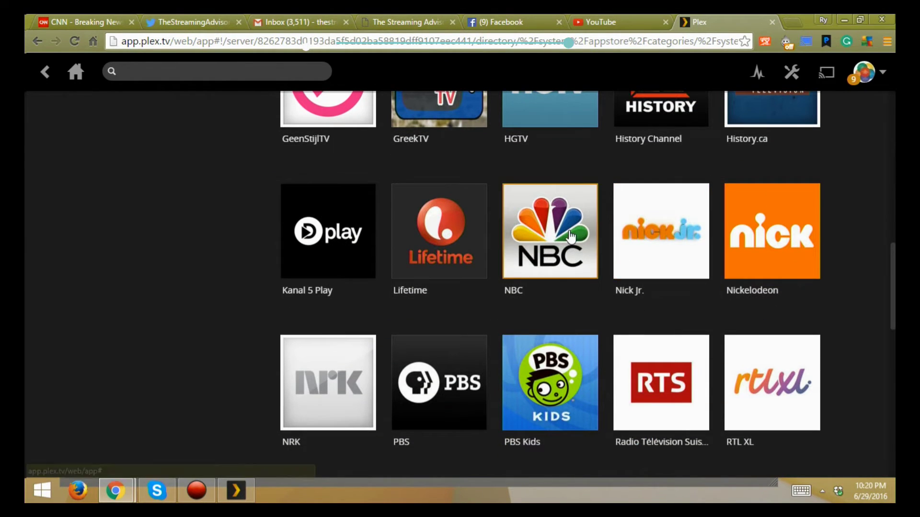
# Install the NBC and PBS channels from the Plex Web App channel list
pyautogui.click(570, 235)
pyautogui.click(352, 305)
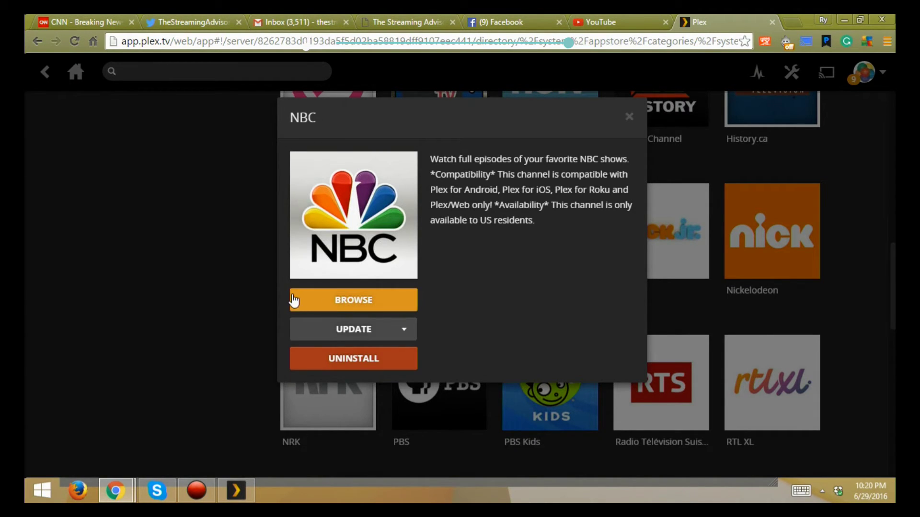
pyautogui.click(629, 118)
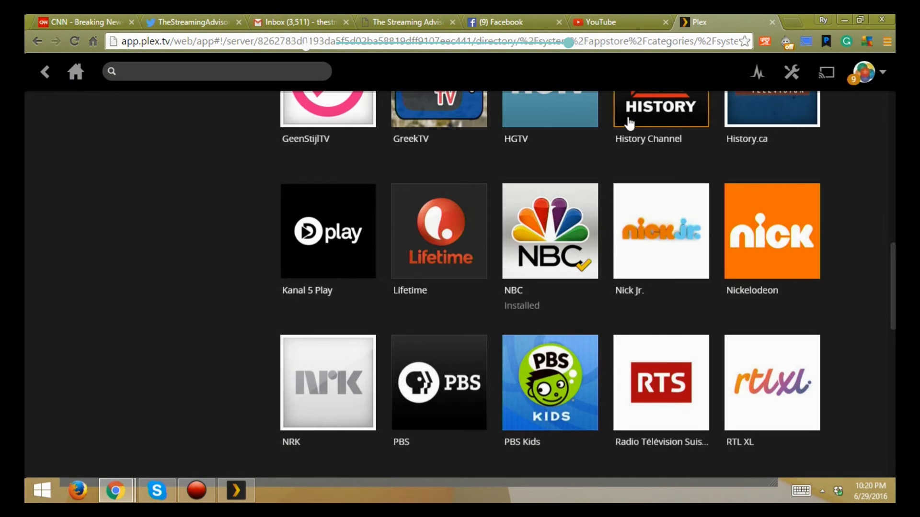
pyautogui.click(461, 390)
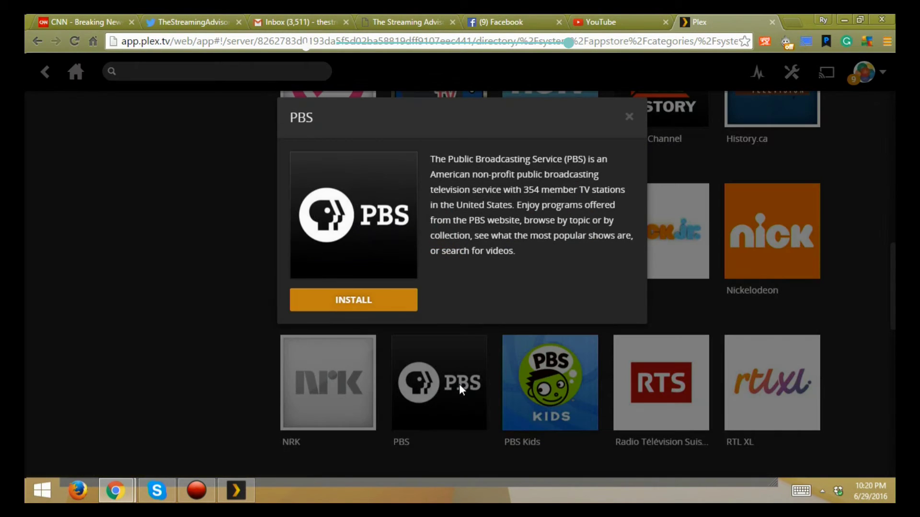
pyautogui.click(398, 304)
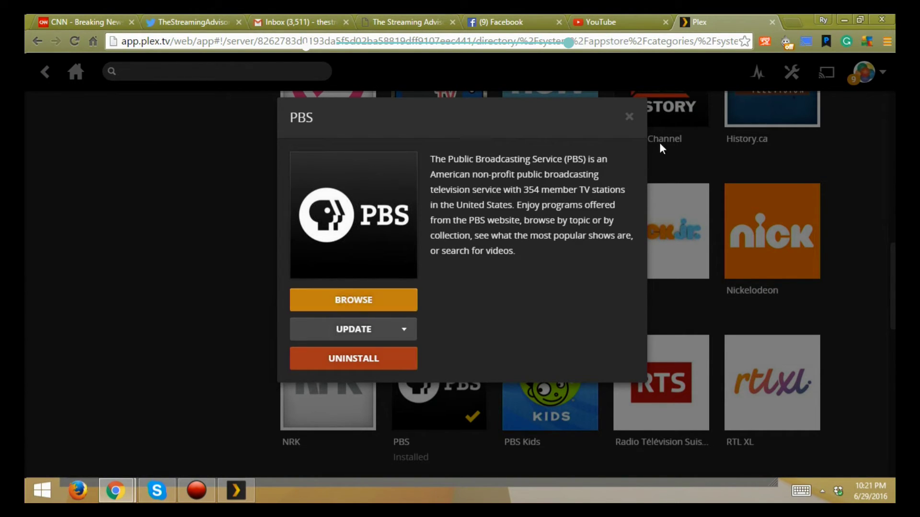
pyautogui.click(629, 117)
# Install the USA Network channel, then minimize Chrome and the capture window
pyautogui.scroll(-5, 880, 246)
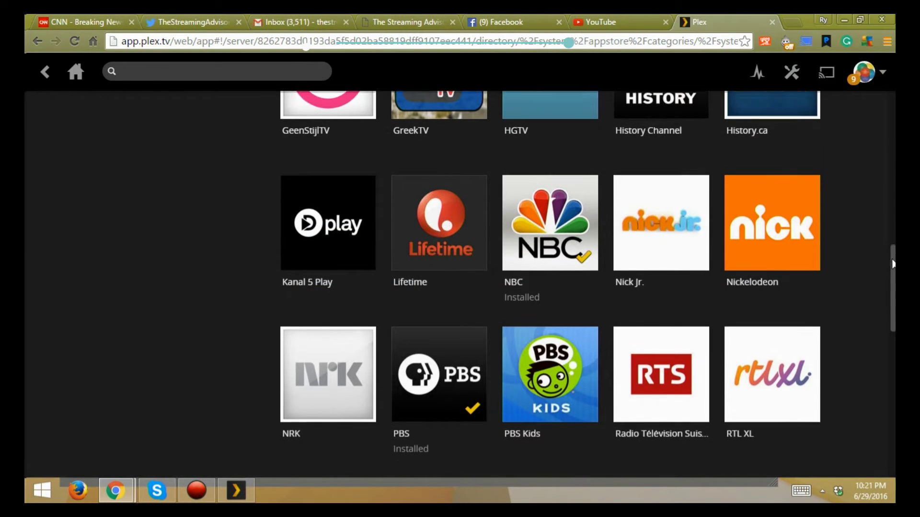
pyautogui.scroll(-3, 588, 285)
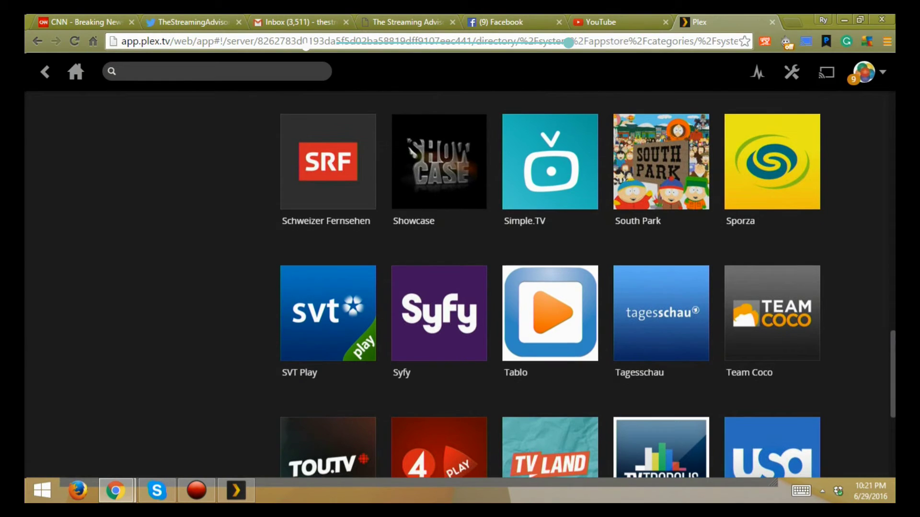
pyautogui.scroll(-2, 588, 287)
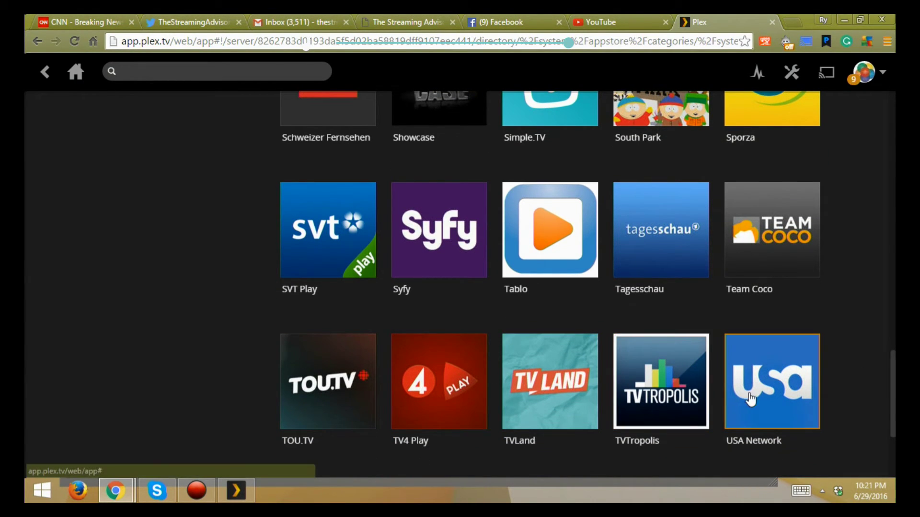
pyautogui.click(767, 397)
pyautogui.click(385, 304)
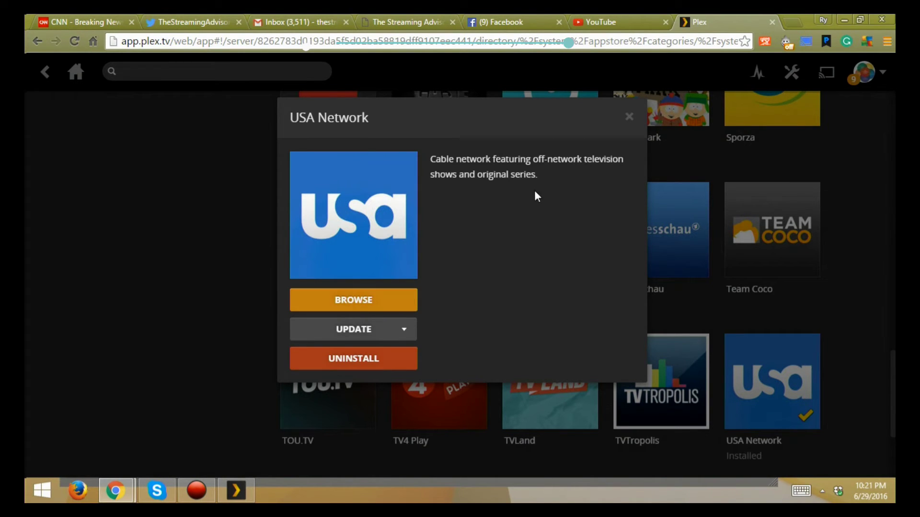
pyautogui.click(629, 118)
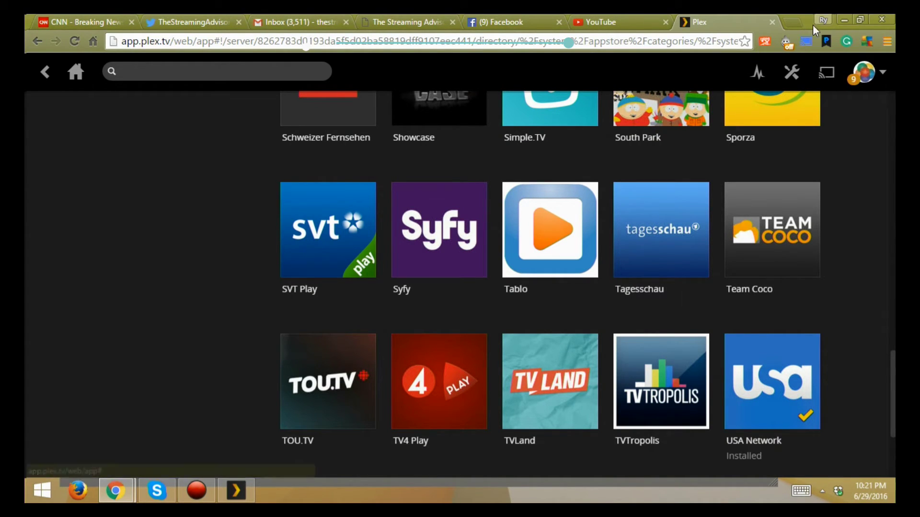
pyautogui.click(845, 16)
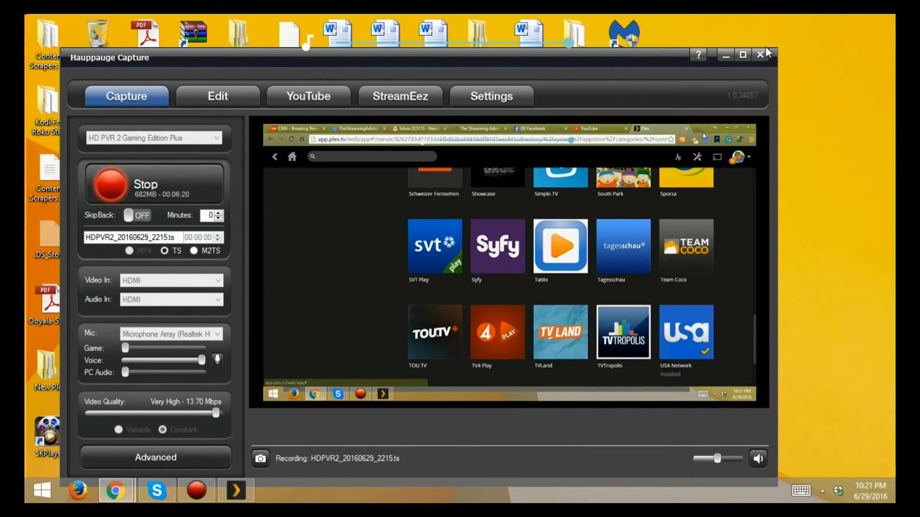
pyautogui.click(723, 56)
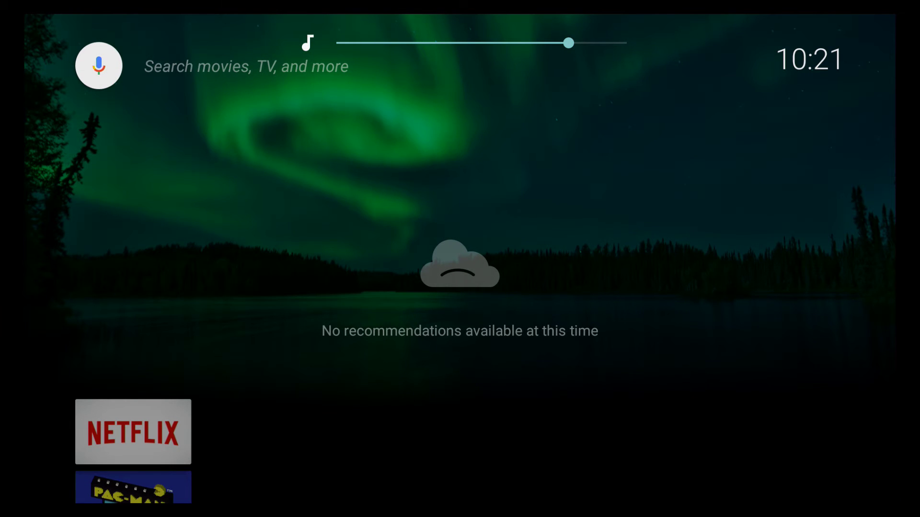
# Go down to the apps row on the Android TV home screen and launch Plex
pyautogui.press('Down')
pyautogui.press('Down')
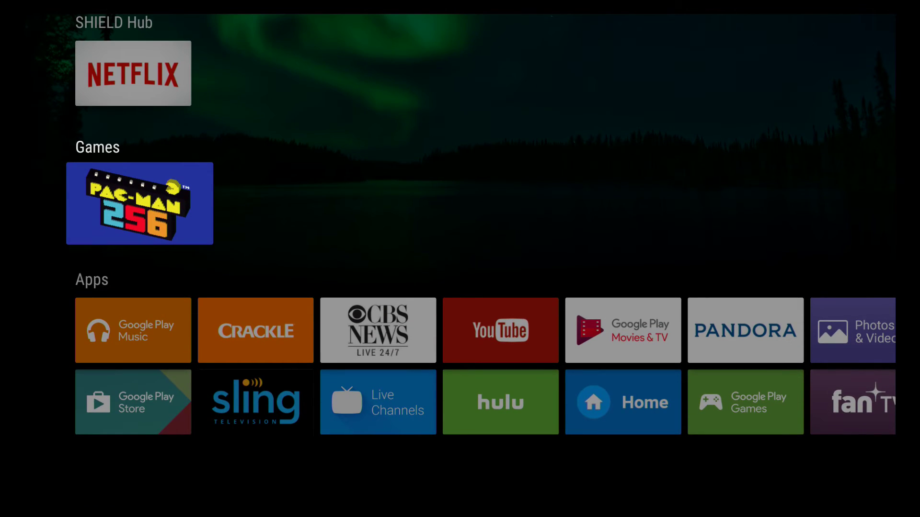
pyautogui.press('Down')
pyautogui.press('Right')
pyautogui.press('Right')
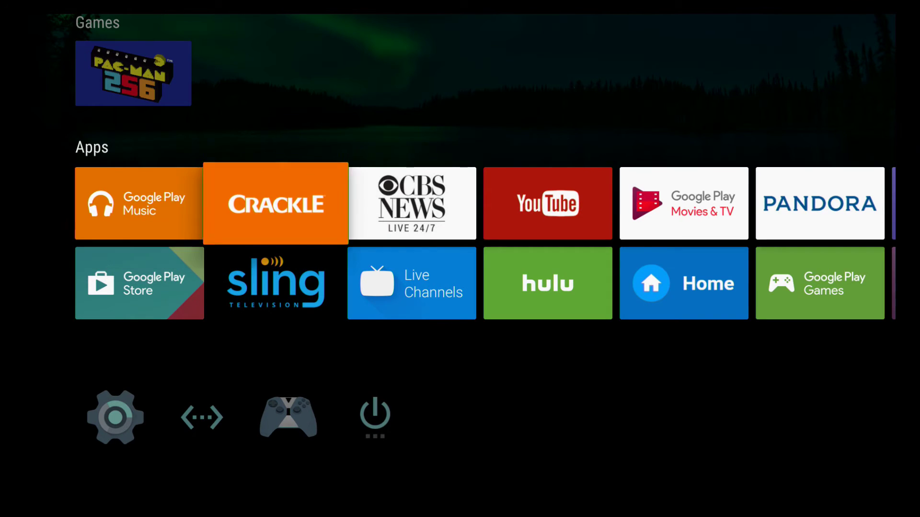
pyautogui.press('Right')
pyautogui.press('Right')
pyautogui.press('Right')
pyautogui.press('Right')
pyautogui.press('Right')
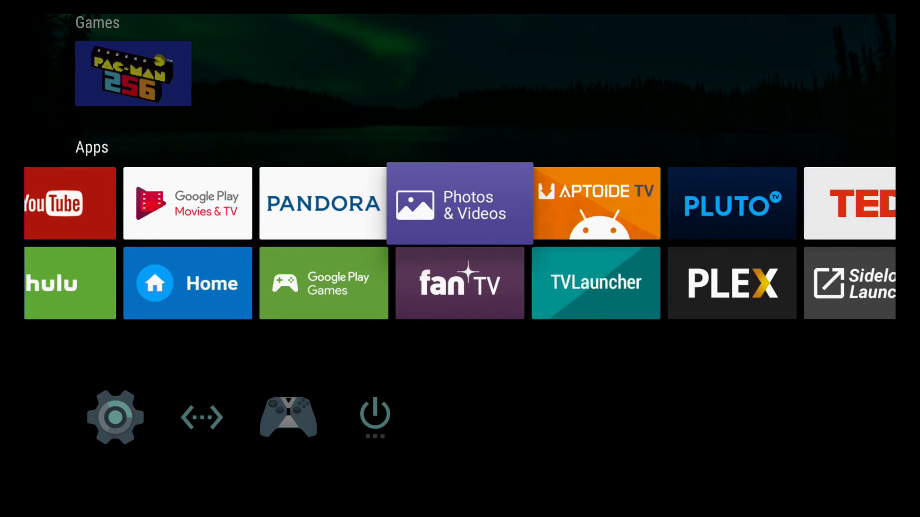
pyautogui.press('Right')
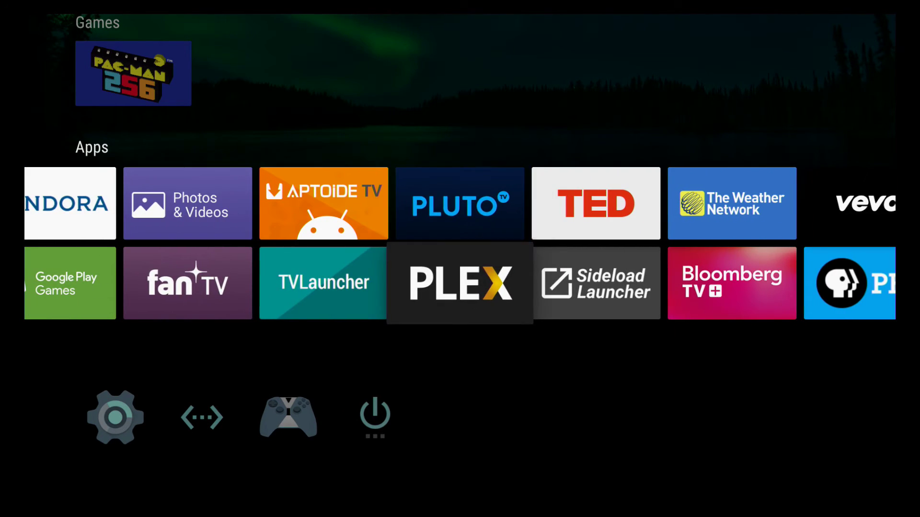
pyautogui.press('Return')
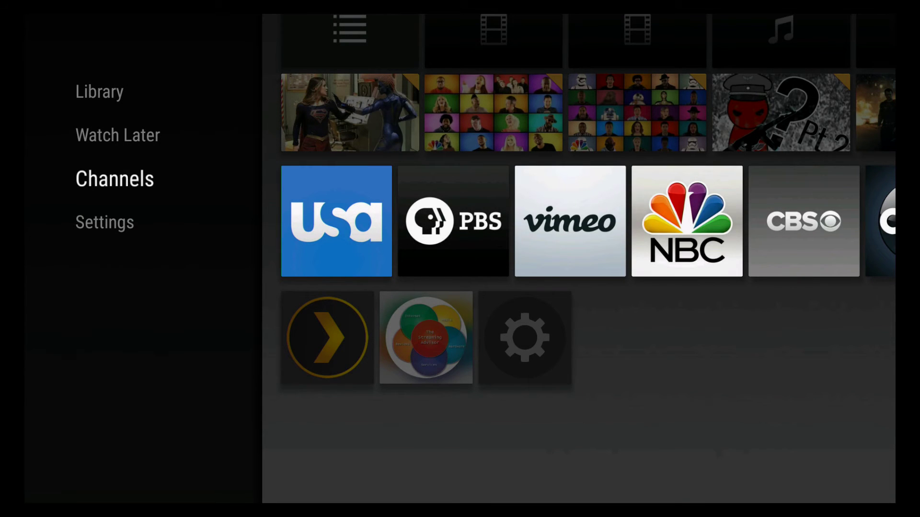
# Browse the installed channels row and open USA Network's shows
pyautogui.press('Right')
pyautogui.press('Right')
pyautogui.press('Right')
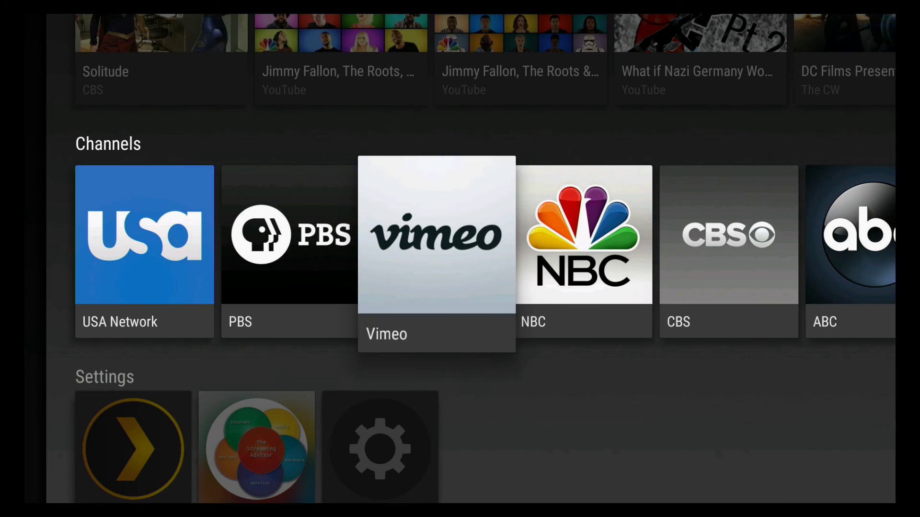
pyautogui.press('Right')
pyautogui.press('Right')
pyautogui.press('Right')
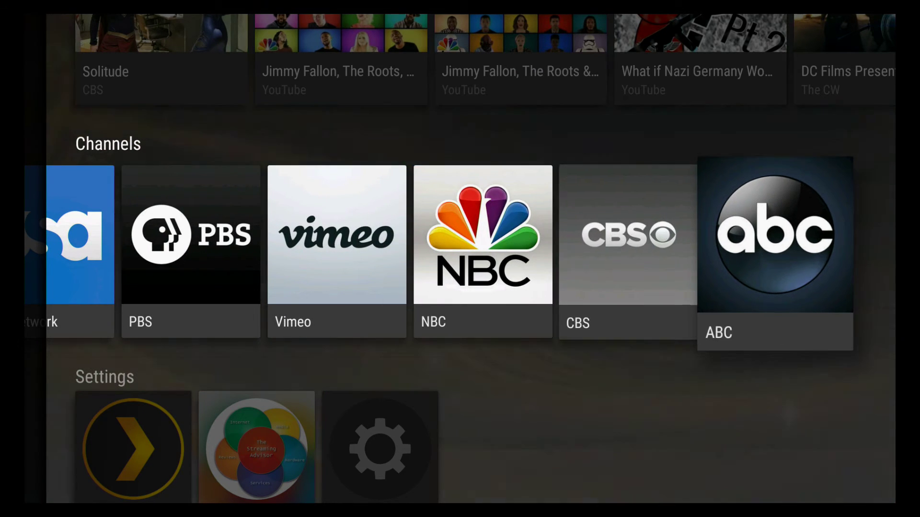
pyautogui.press('Left')
pyautogui.press('Left')
pyautogui.press('Left')
pyautogui.press('Left')
pyautogui.press('Left')
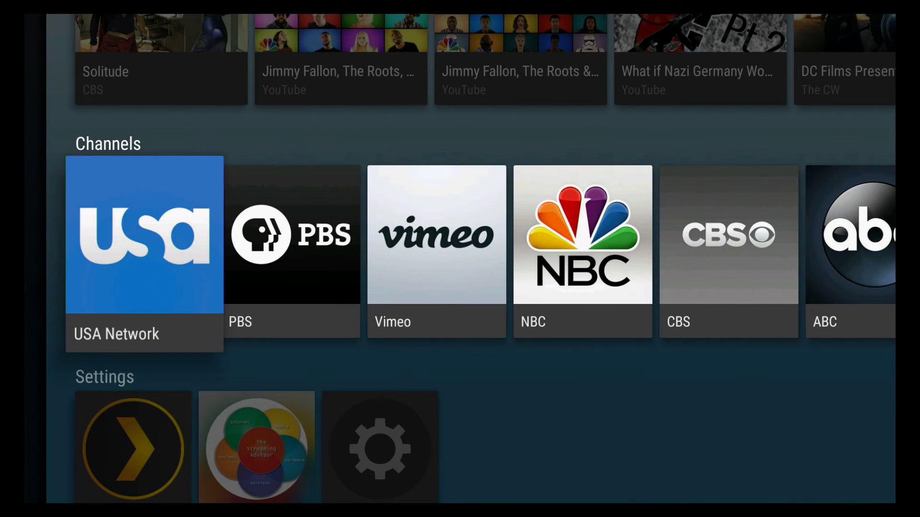
pyautogui.press('Right')
pyautogui.press('Right')
pyautogui.press('Right')
pyautogui.press('Right')
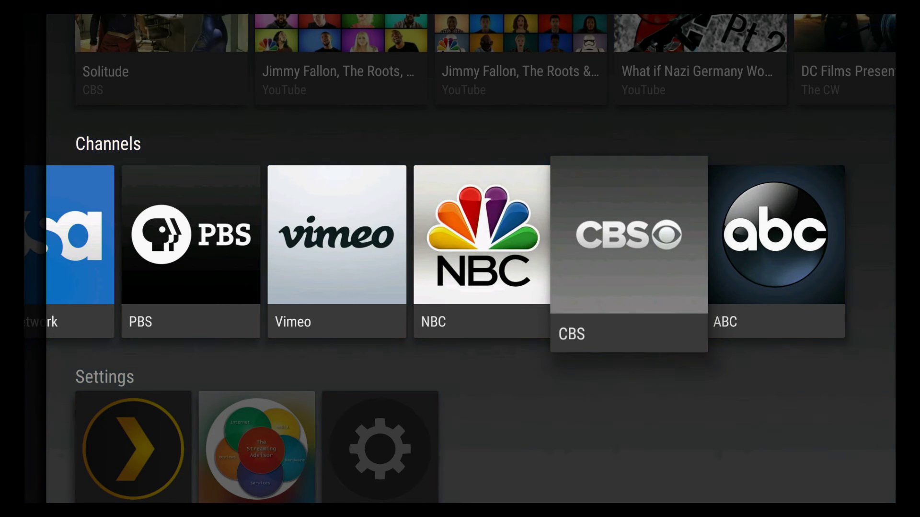
pyautogui.press('Left')
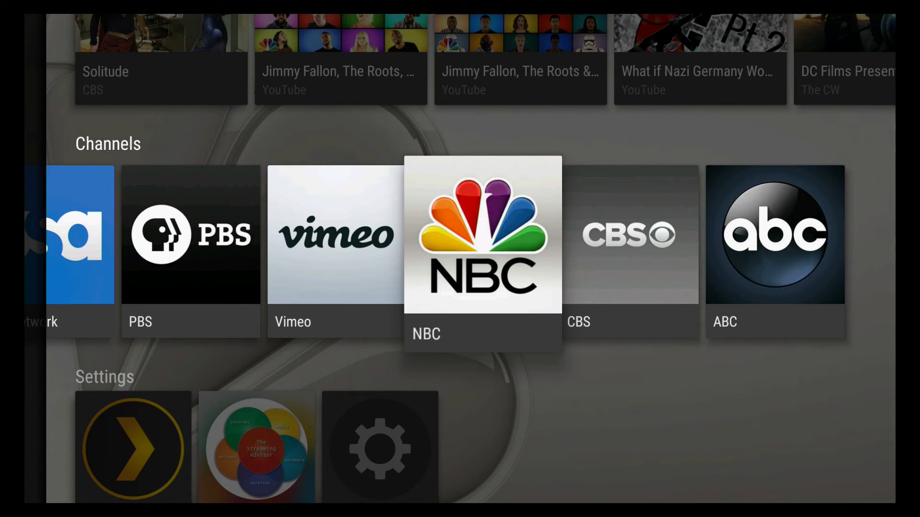
pyautogui.press('Left')
pyautogui.press('Left')
pyautogui.press('Left')
pyautogui.press('Return')
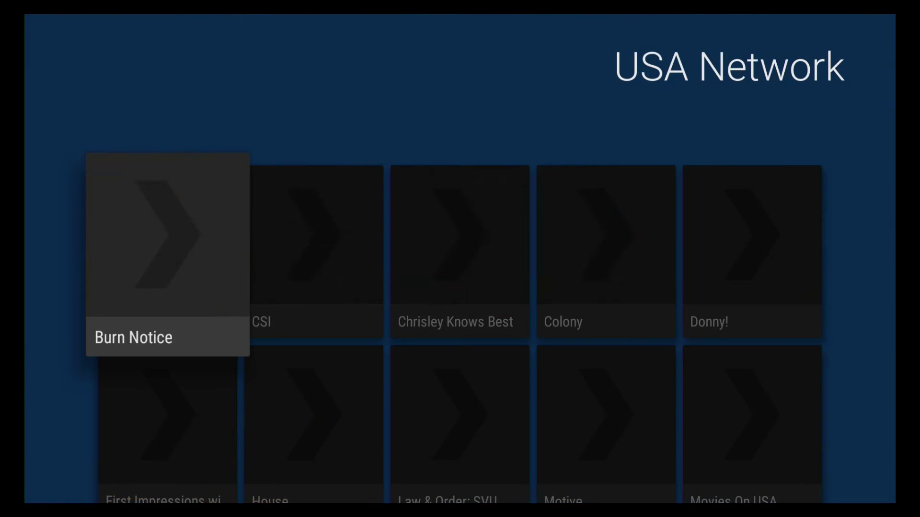
# Browse the USA Network show grid and open Mr. Robot
pyautogui.press('Down')
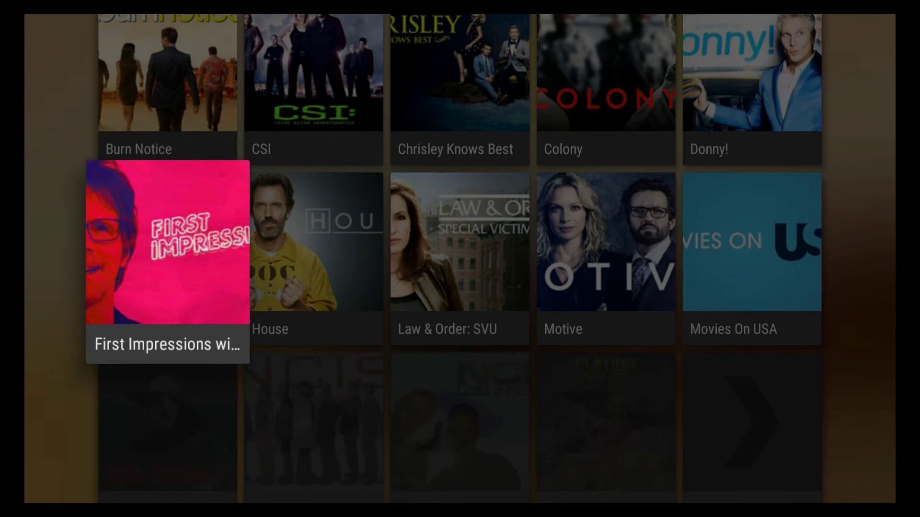
pyautogui.press('Down')
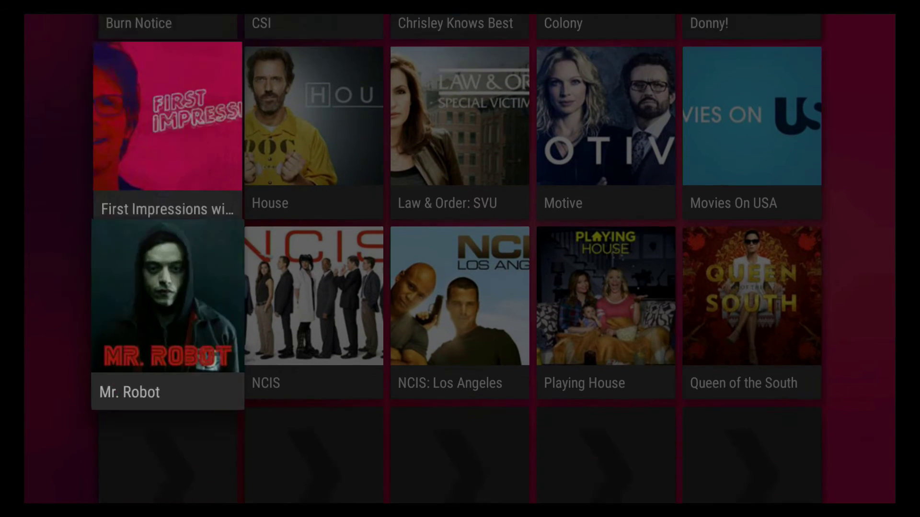
pyautogui.press('Up')
pyautogui.press('Up')
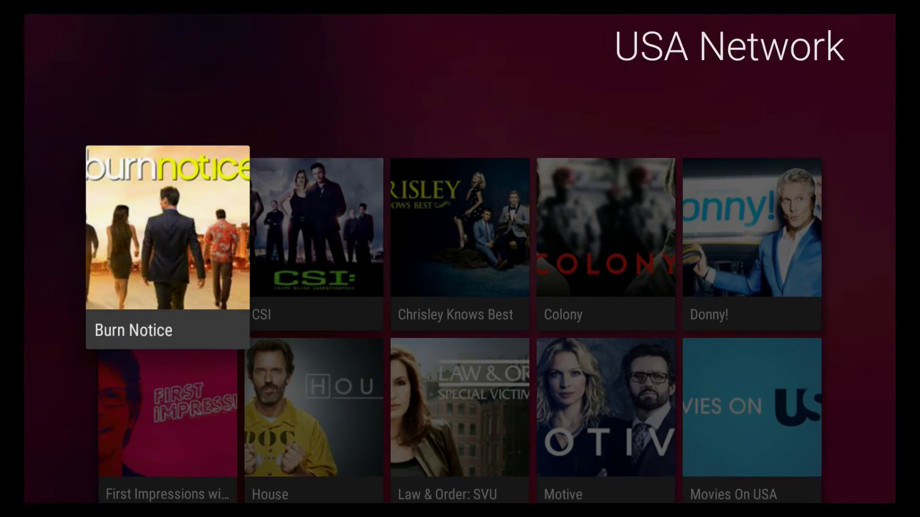
pyautogui.press('Down')
pyautogui.press('Down')
pyautogui.press('Return')
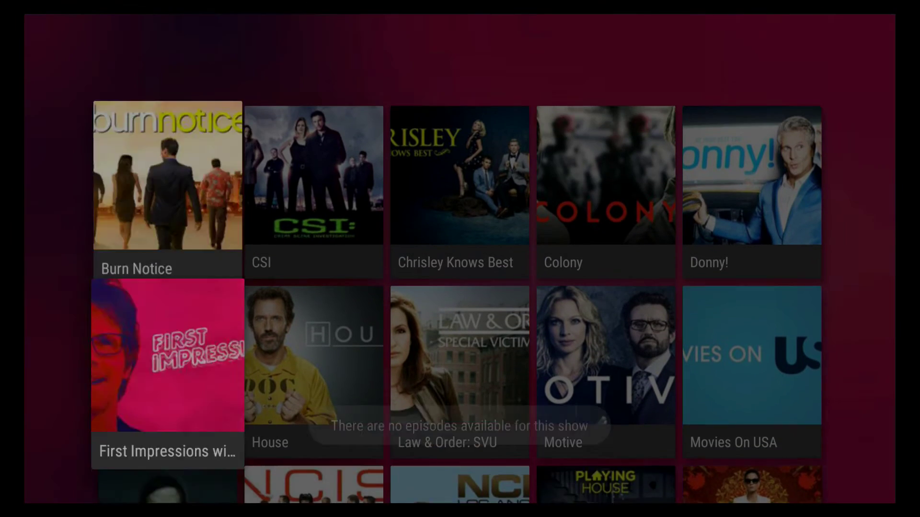
pyautogui.press('Up')
# Open Burn Notice, then move on to Royal Pains, finding no episodes available
pyautogui.press('Return')
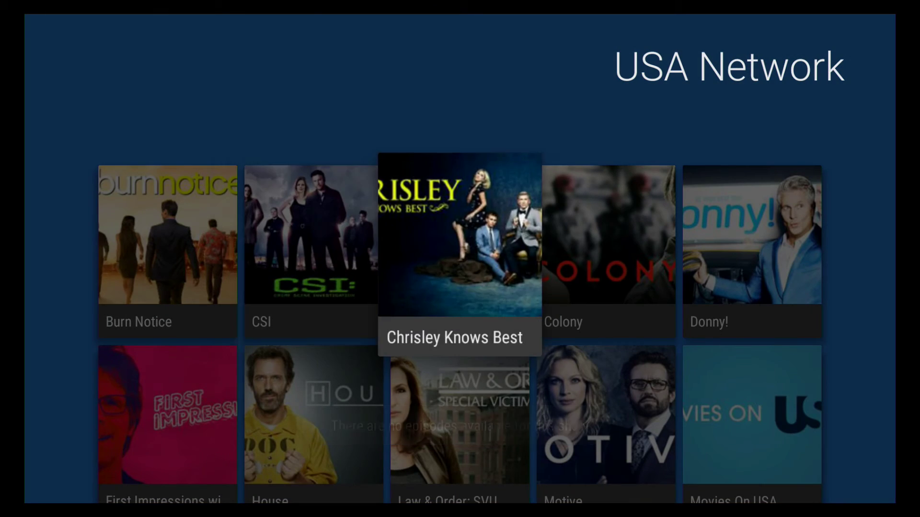
pyautogui.press('Down')
pyautogui.press('Down')
pyautogui.press('Down')
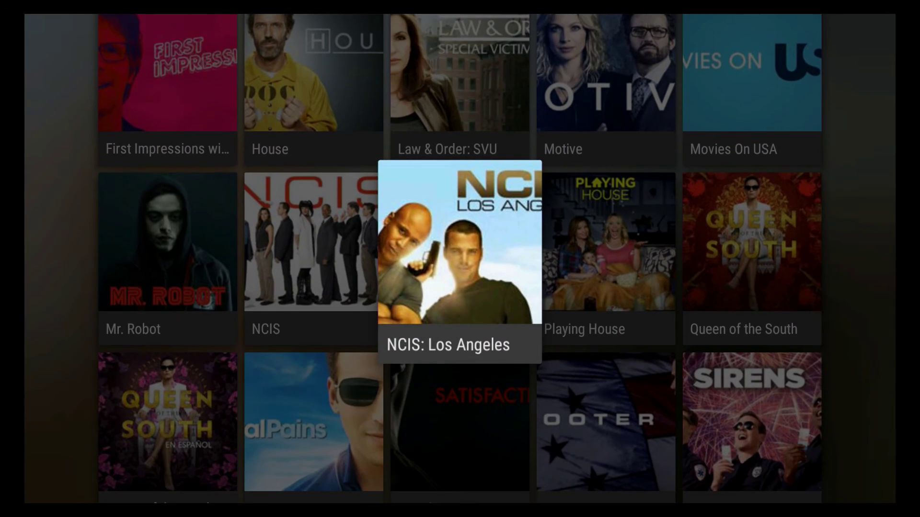
pyautogui.press('Left')
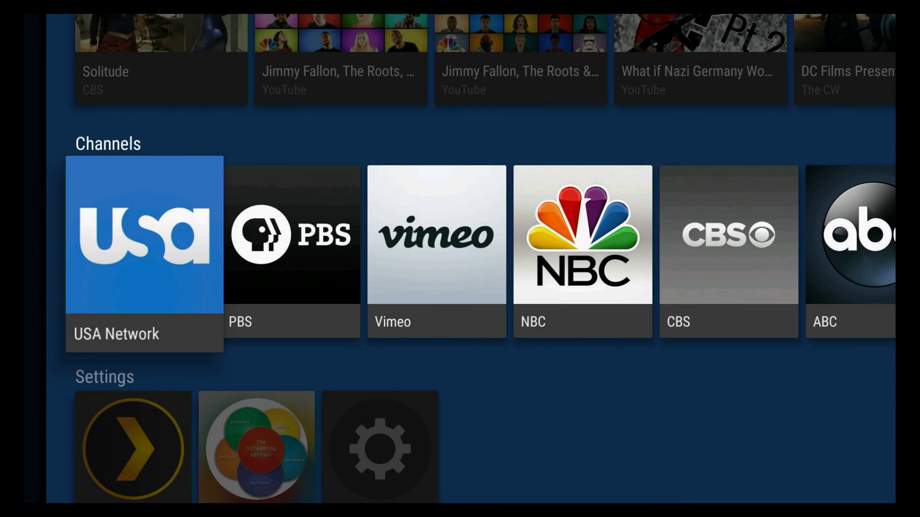
# Open the NBC channel and try 30 Rock, backing out of its empty folder
pyautogui.press('Right')
pyautogui.press('Right')
pyautogui.press('Right')
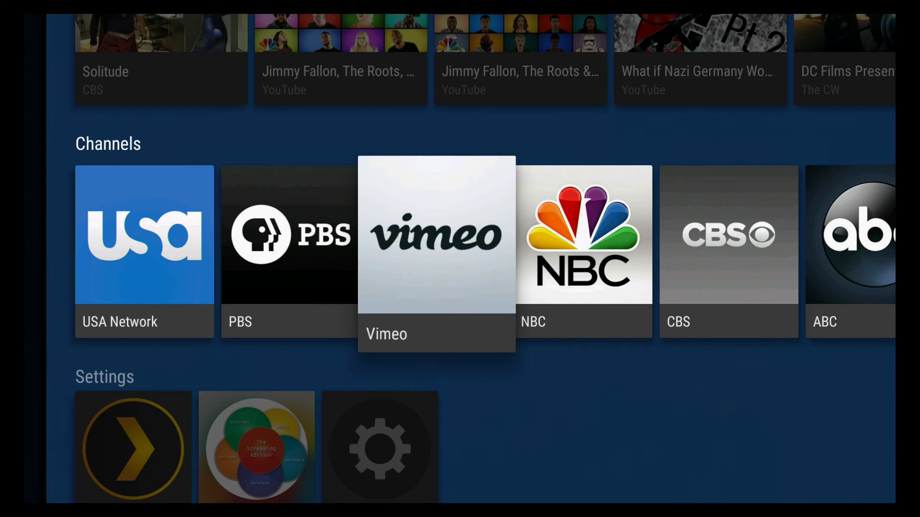
pyautogui.press('Return')
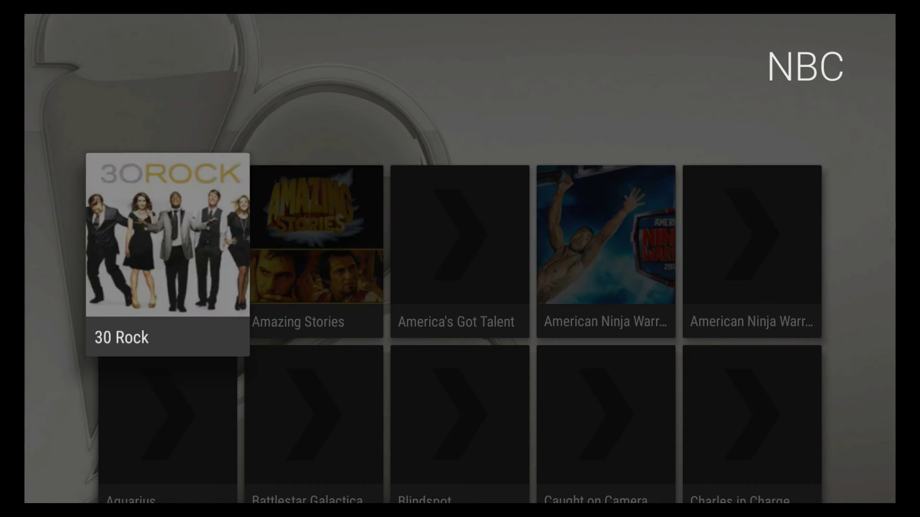
pyautogui.press('Right')
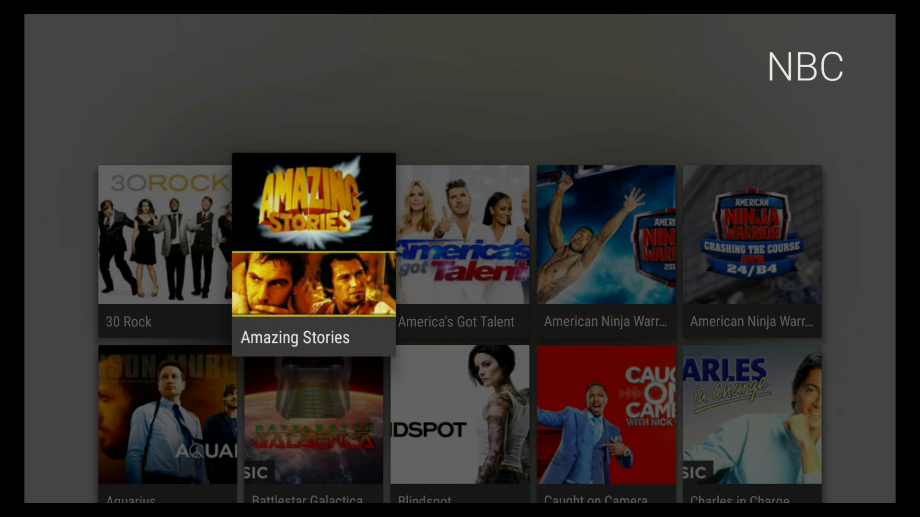
pyautogui.press('Left')
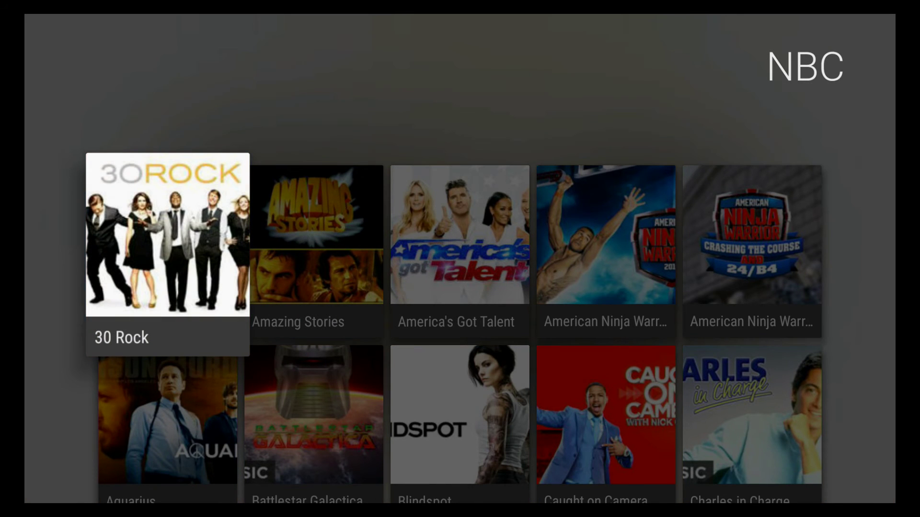
pyautogui.press('Return')
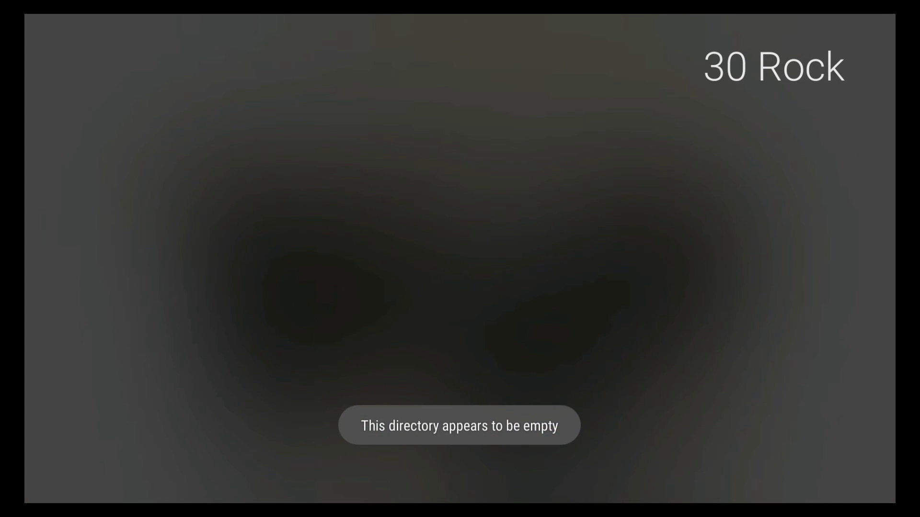
pyautogui.press('BackSpace')
# Move down the NBC shows past Aquarius and Growing Up Fisher to Heroes Reborn
pyautogui.press('Down')
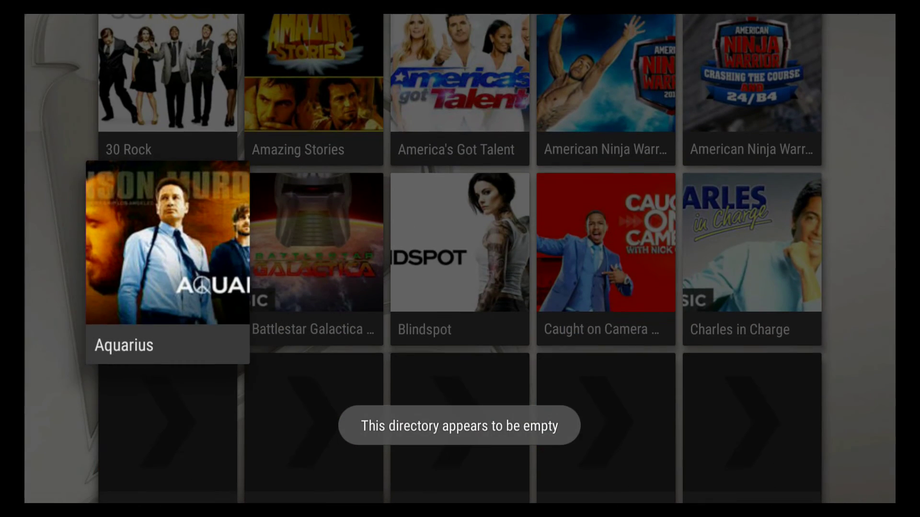
pyautogui.press('Right')
pyautogui.press('Down')
pyautogui.press('Down')
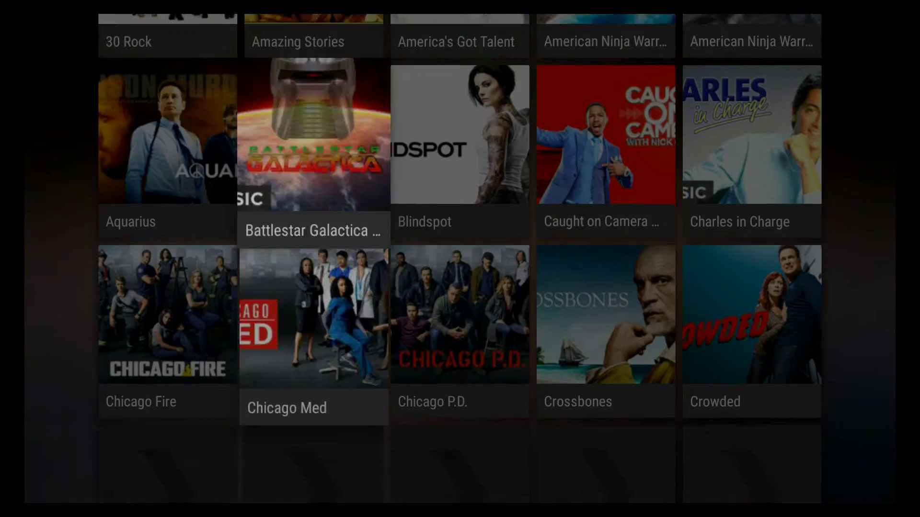
pyautogui.press('Down')
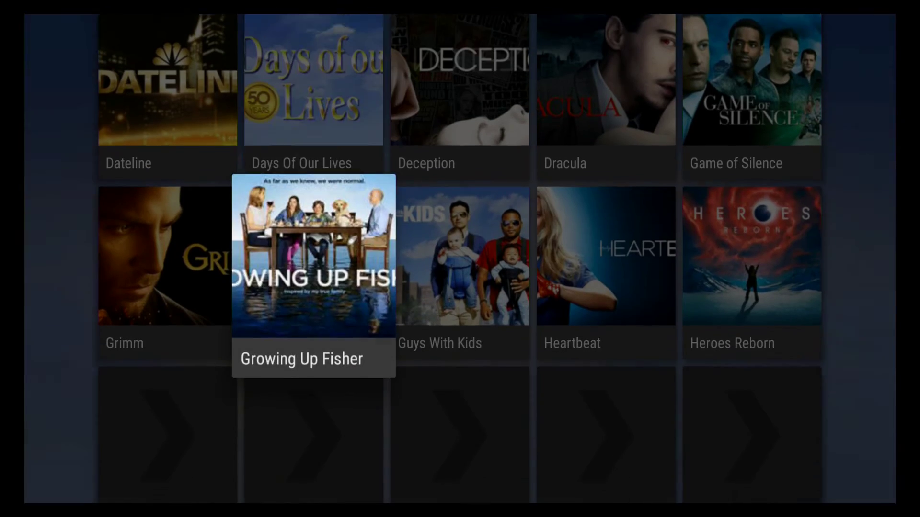
pyautogui.press('Down')
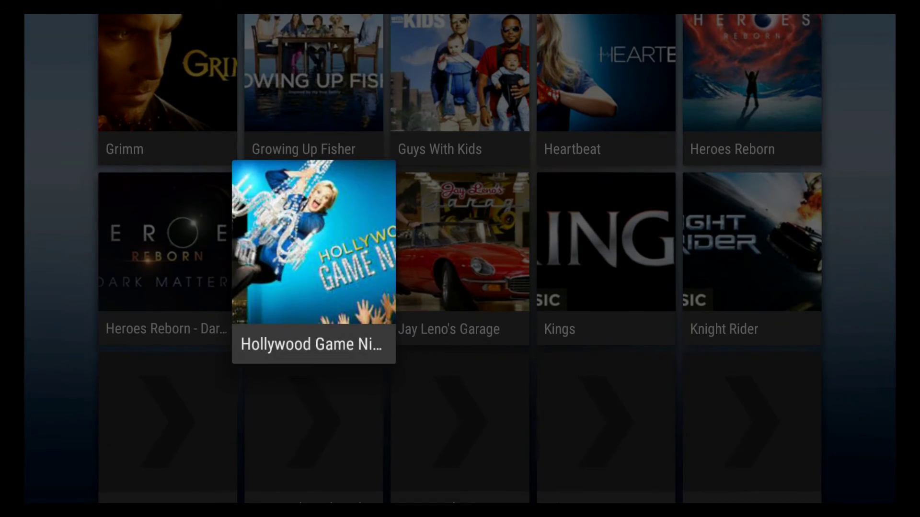
pyautogui.press('Up')
pyautogui.press('Right')
pyautogui.press('Right')
pyautogui.press('Right')
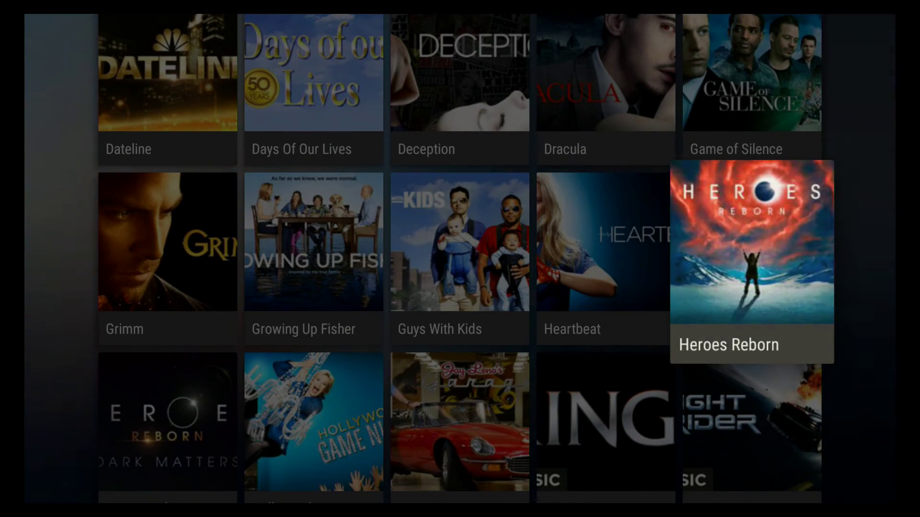
pyautogui.press('Return')
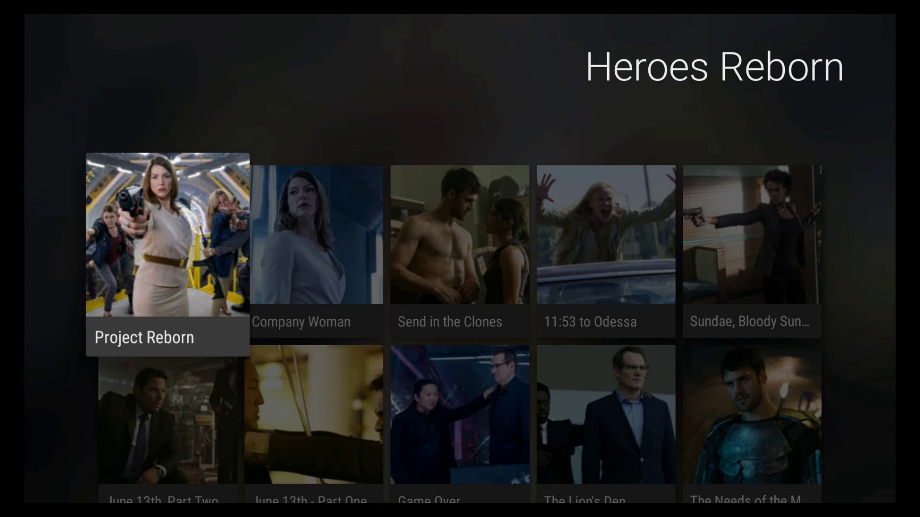
# View the Project Reborn episode details, then back out to the Channels row and move to ABC
pyautogui.press('Return')
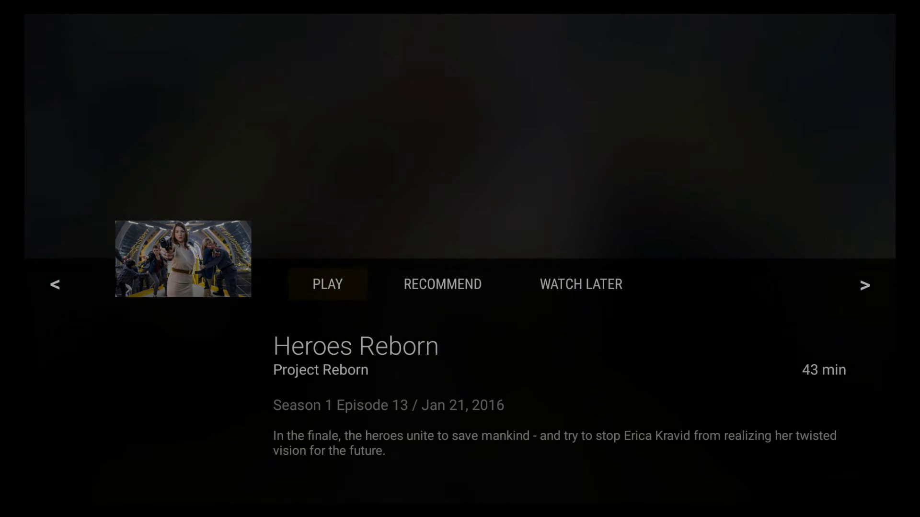
pyautogui.press('Escape')
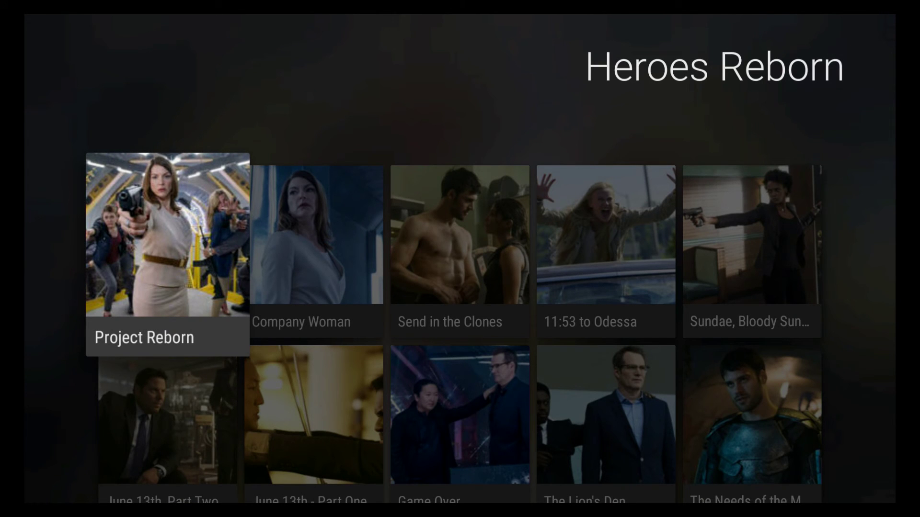
pyautogui.press('Escape')
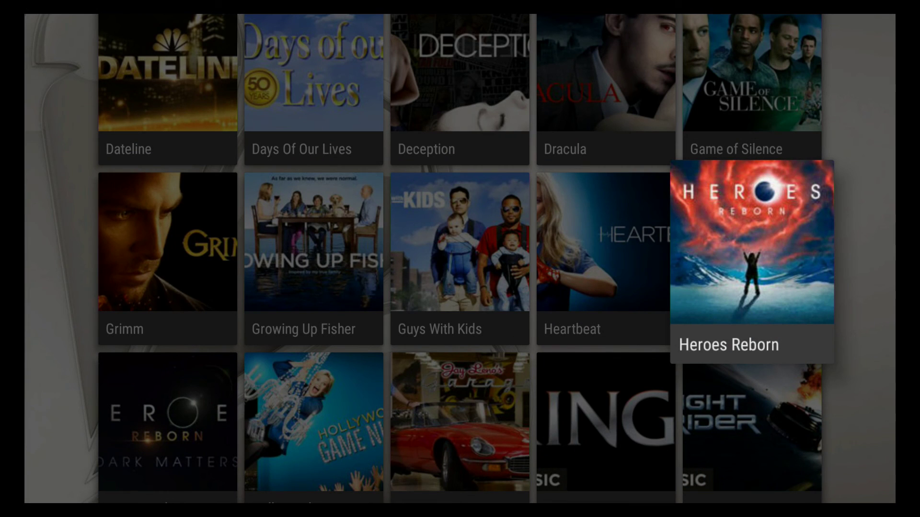
pyautogui.press('Escape')
pyautogui.press('Right')
pyautogui.press('Right')
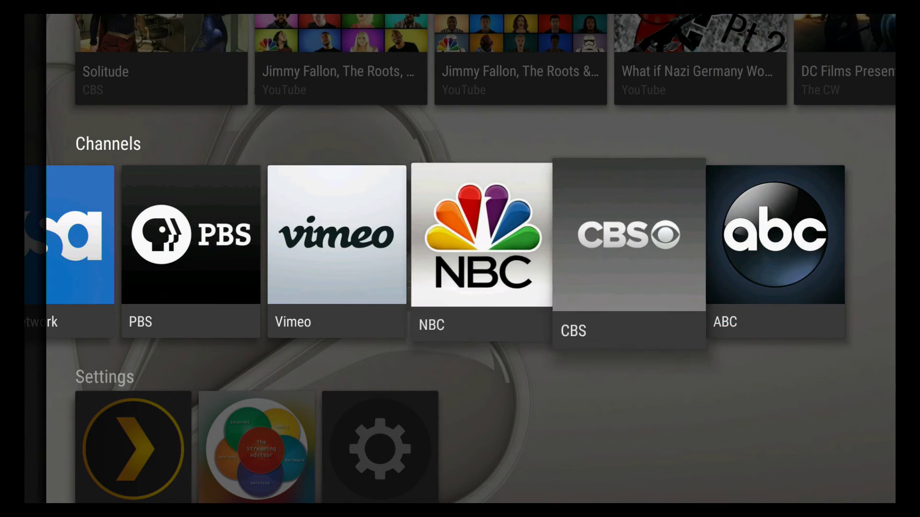
# Use the side menu to reach the Settings section and its app settings entry
pyautogui.press('Left')
pyautogui.press('Left')
pyautogui.press('Left')
pyautogui.press('Left')
pyautogui.press('Left')
pyautogui.press('Left')
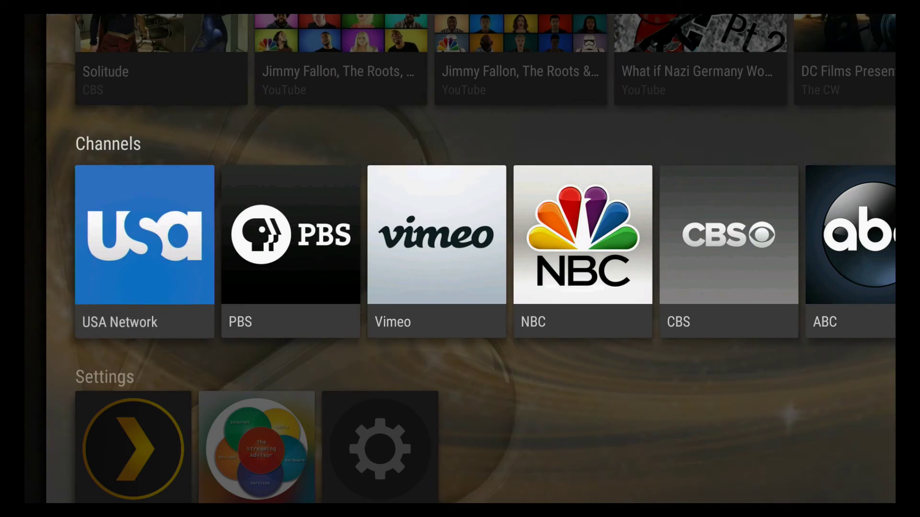
pyautogui.press('Down')
pyautogui.press('Up')
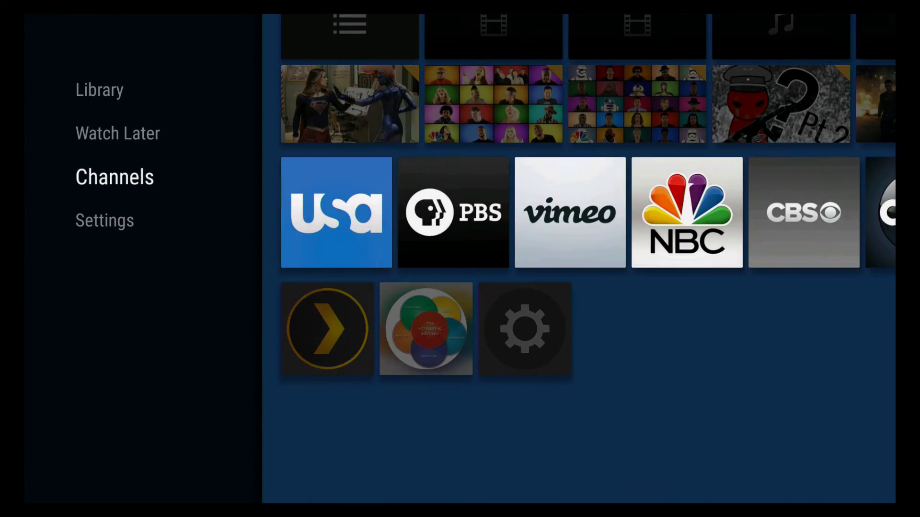
pyautogui.press('Down')
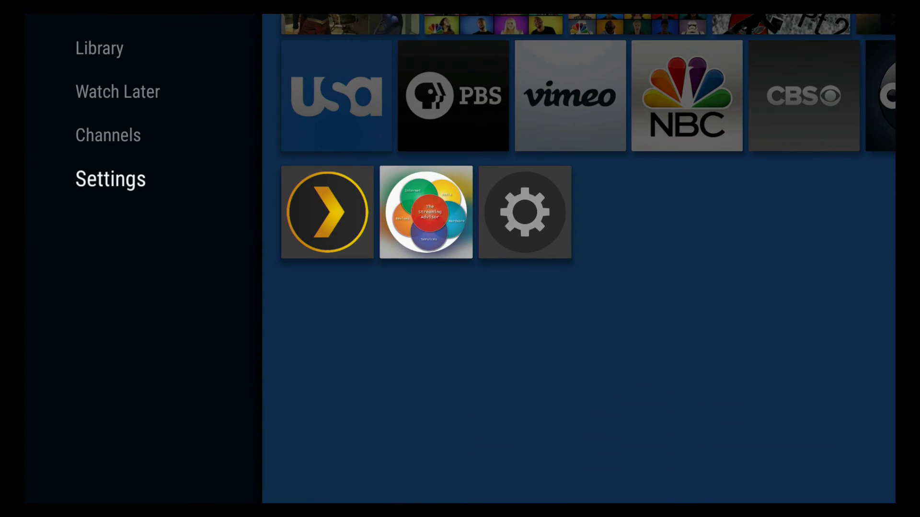
pyautogui.press('Up')
pyautogui.press('Up')
pyautogui.press('Up')
pyautogui.press('Down')
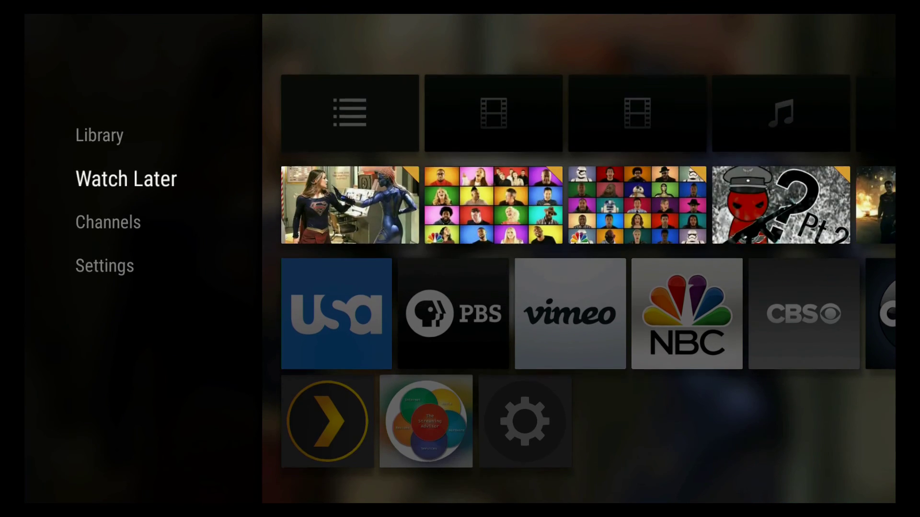
pyautogui.press('Down')
pyautogui.press('Down')
pyautogui.press('Right')
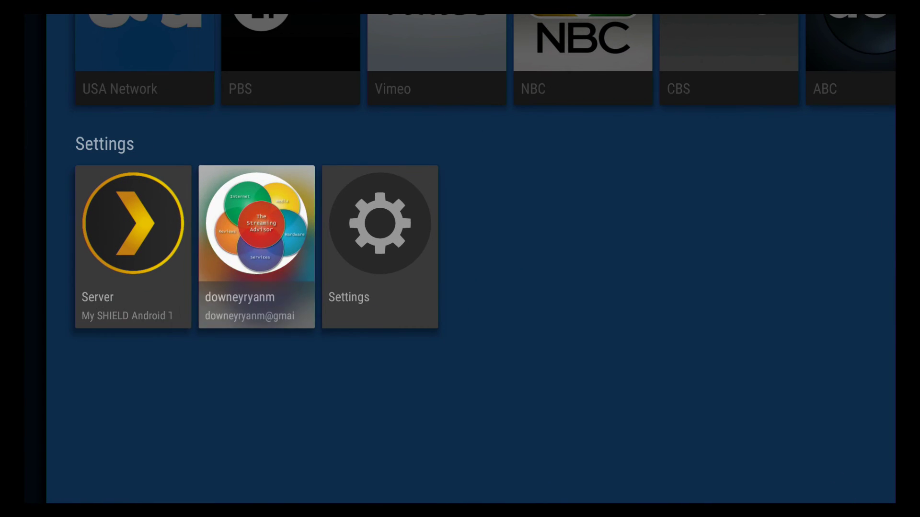
pyautogui.press('Right')
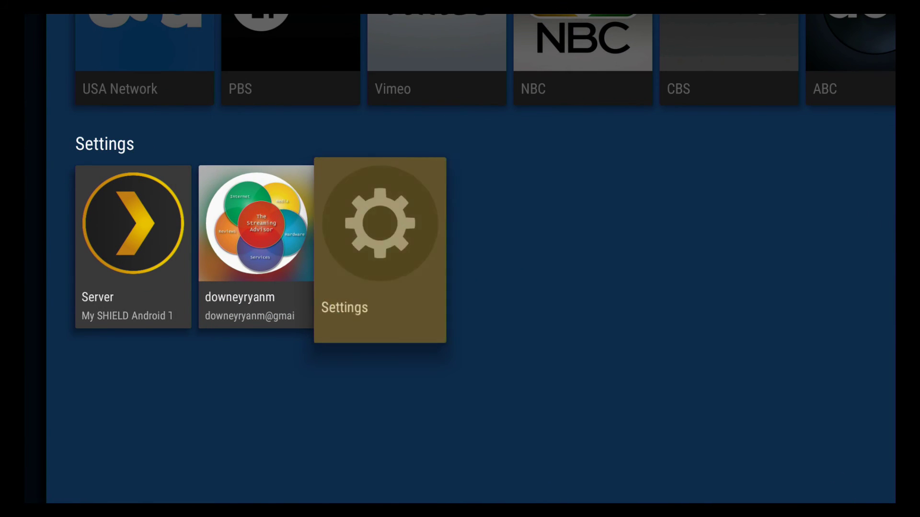
# Open Plex settings and review the categories from General down to About
pyautogui.press('Return')
pyautogui.press('Down')
pyautogui.press('Down')
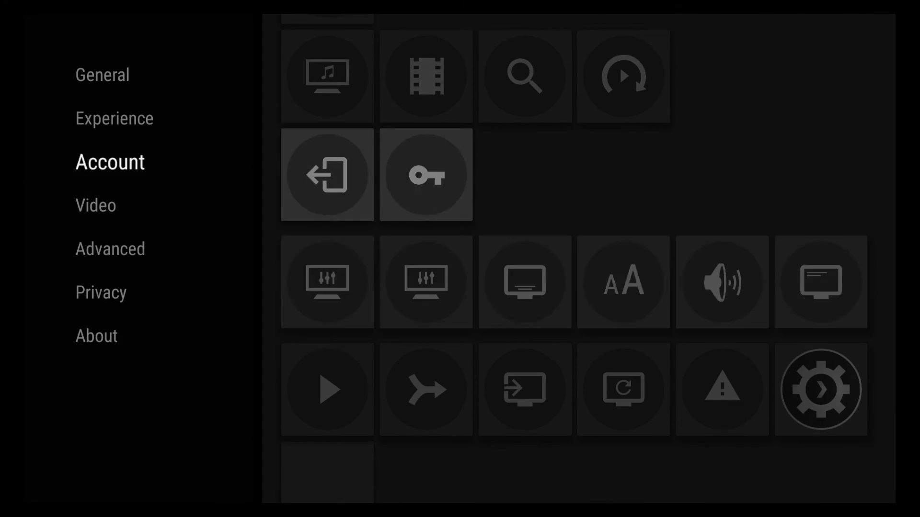
pyautogui.press('Down')
pyautogui.press('Down')
pyautogui.press('Down')
pyautogui.press('Down')
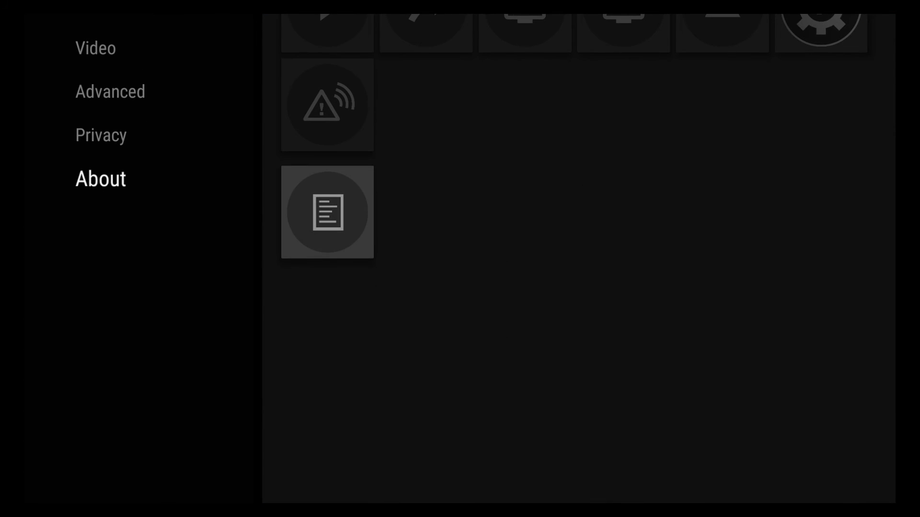
pyautogui.press('Up')
pyautogui.press('Up')
pyautogui.press('Up')
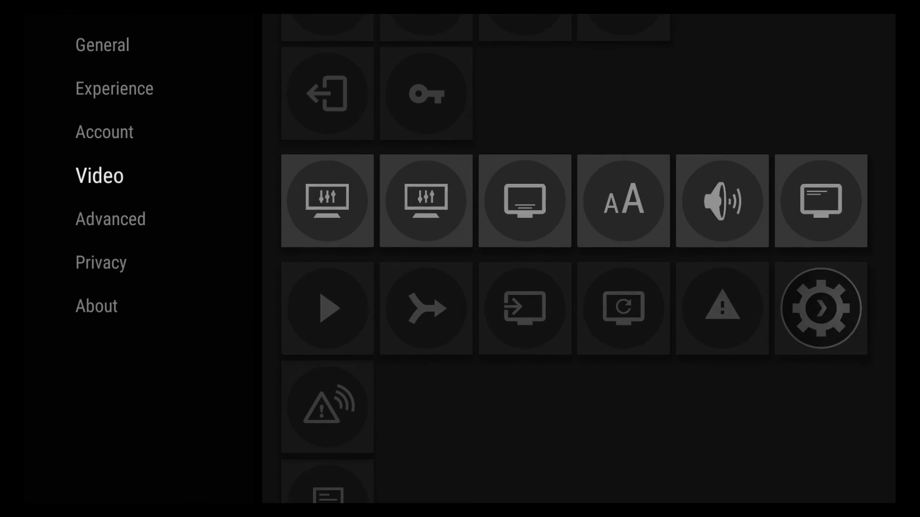
pyautogui.press('Up')
pyautogui.press('Up')
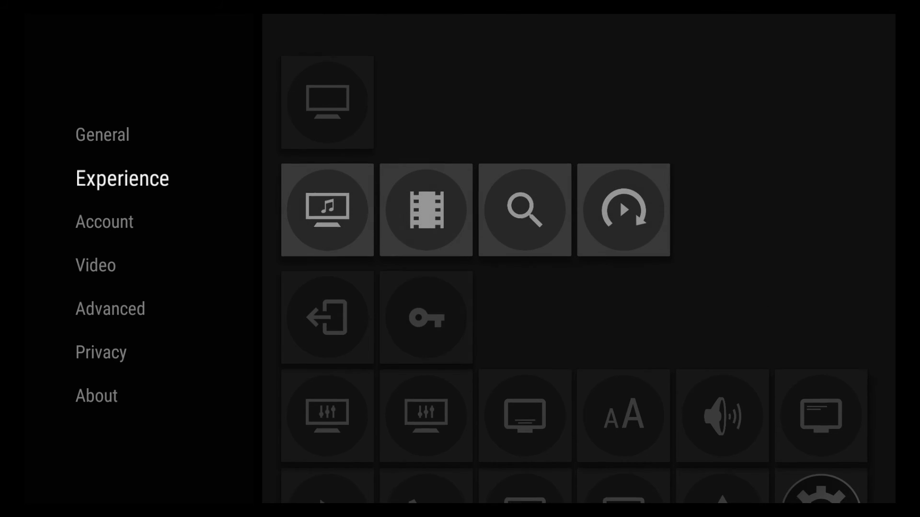
pyautogui.press('Down')
pyautogui.press('Down')
pyautogui.press('Down')
pyautogui.press('Down')
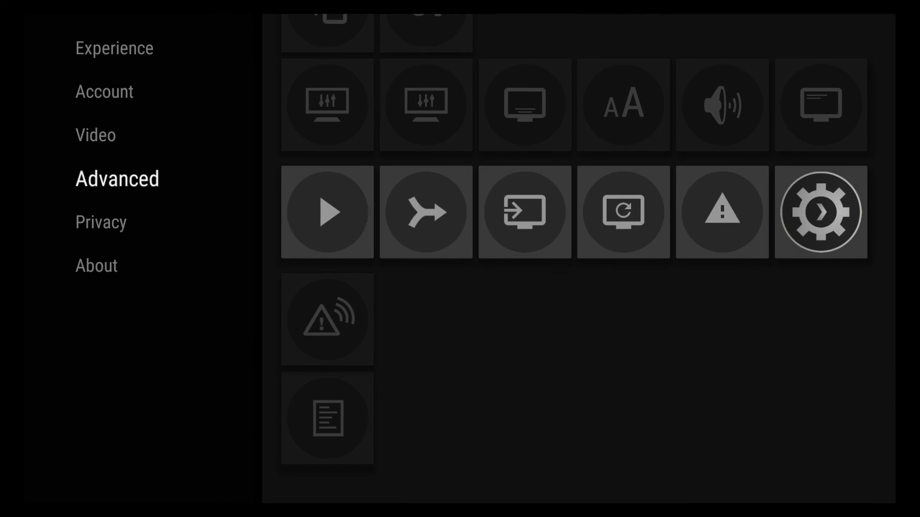
pyautogui.press('Down')
pyautogui.press('Down')
pyautogui.press('Up')
pyautogui.press('Up')
pyautogui.press('Up')
pyautogui.press('Up')
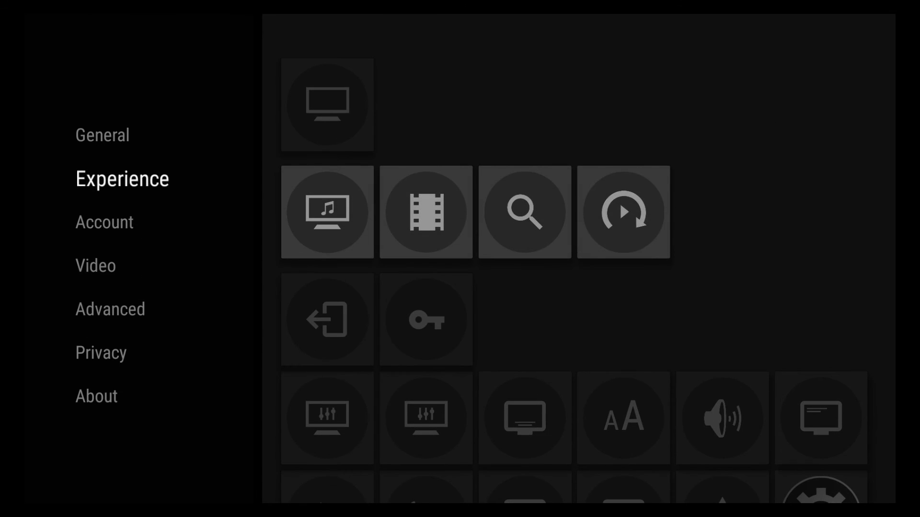
pyautogui.press('Up')
# Look through the Account, Video and Advanced settings, then exit to the Channels row at USA Network
pyautogui.press('Down')
pyautogui.press('Down')
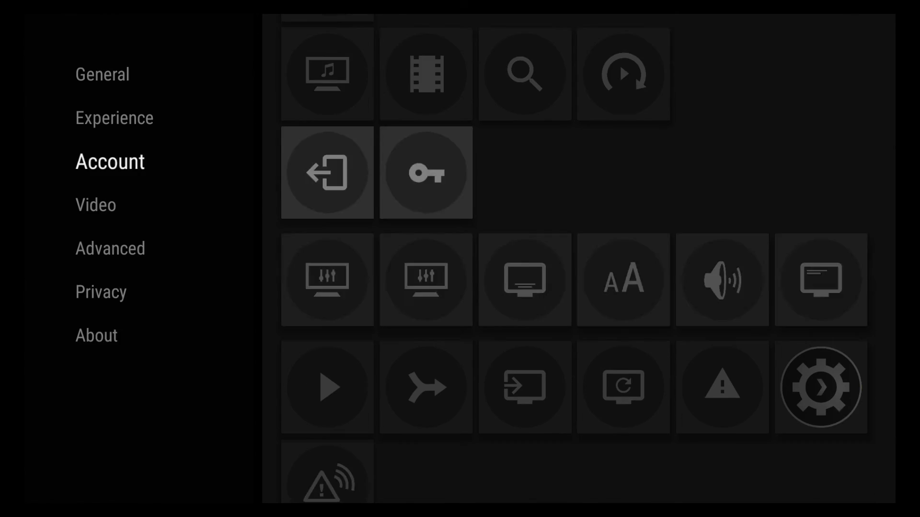
pyautogui.press('Down')
pyautogui.press('Down')
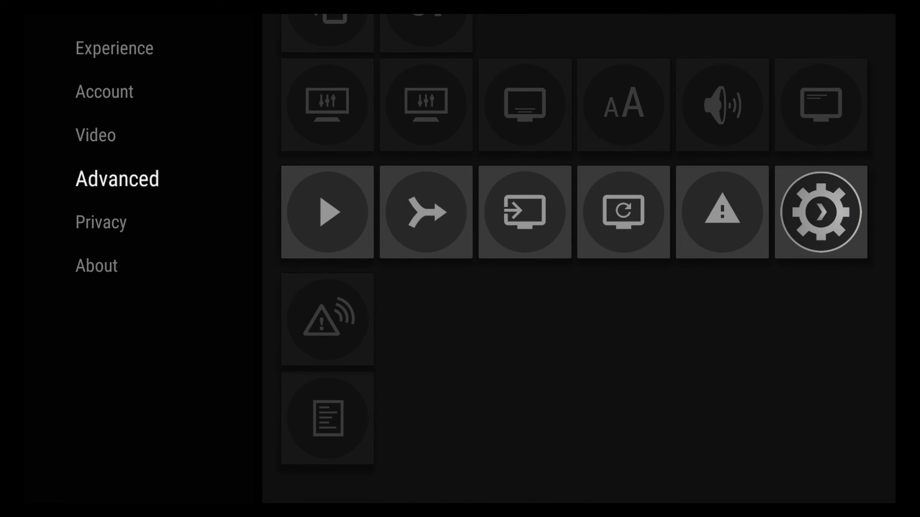
pyautogui.press('Down')
pyautogui.press('Down')
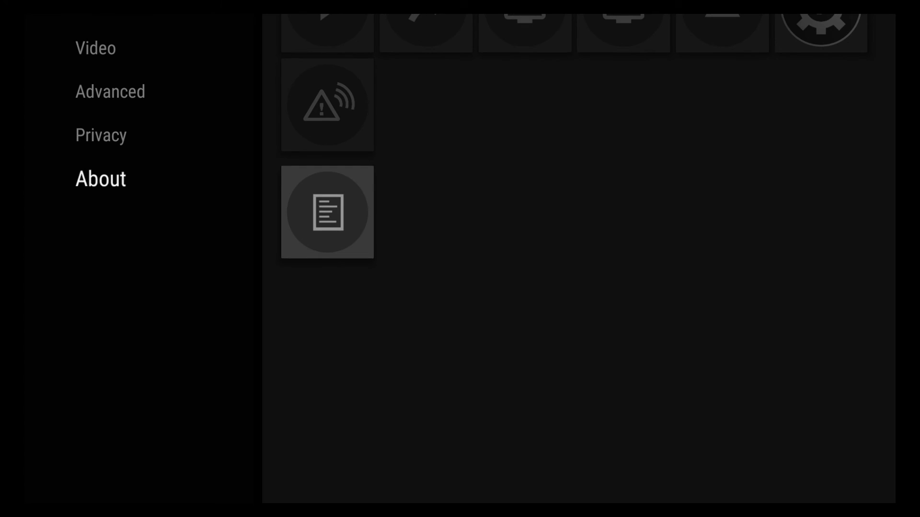
pyautogui.press('Up')
pyautogui.press('Up')
pyautogui.press('Up')
pyautogui.press('Up')
pyautogui.press('Up')
pyautogui.press('Up')
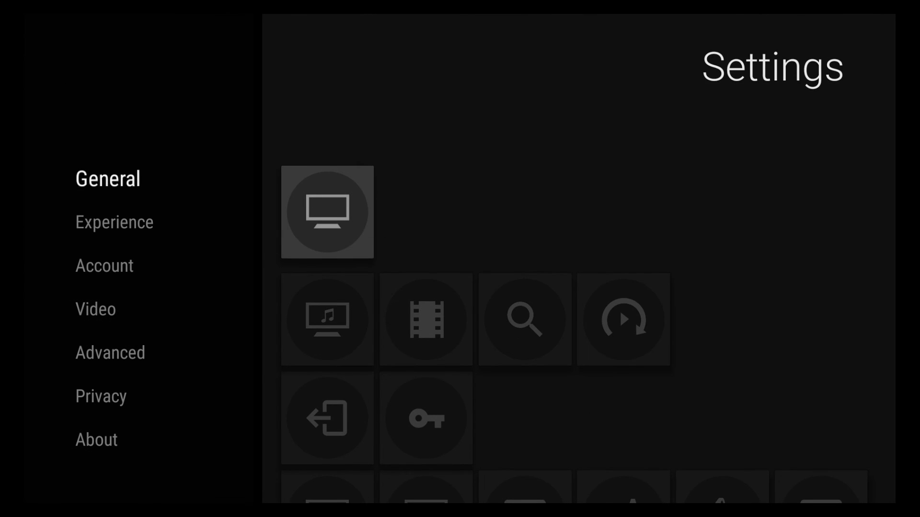
pyautogui.press('Down')
pyautogui.press('Escape')
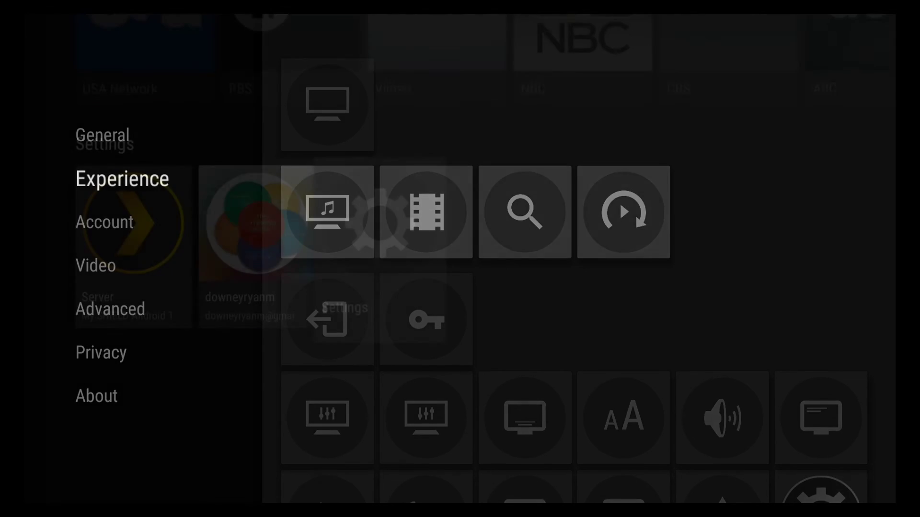
pyautogui.press('Up')
pyautogui.press('Right')
pyautogui.press('Right')
pyautogui.press('Right')
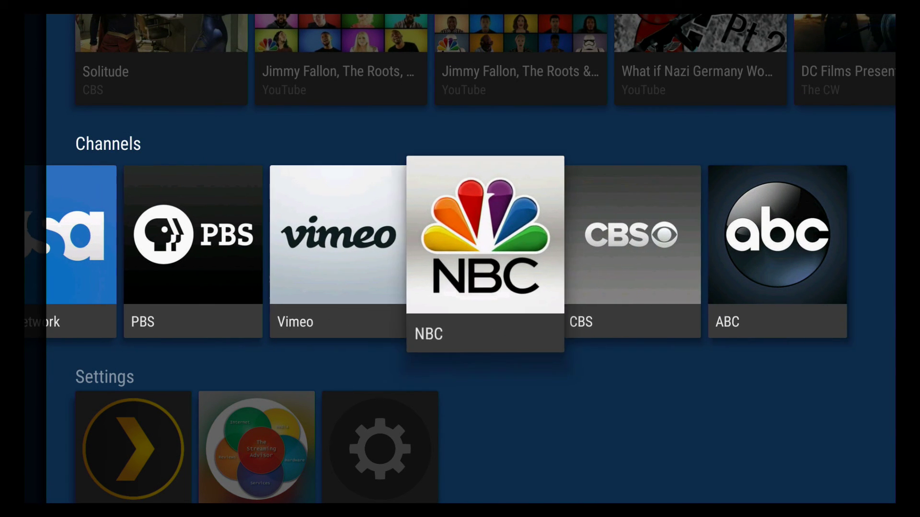
pyautogui.press('Right')
pyautogui.press('Right')
pyautogui.press('Left')
pyautogui.press('Left')
pyautogui.press('Left')
pyautogui.press('Left')
pyautogui.press('Left')
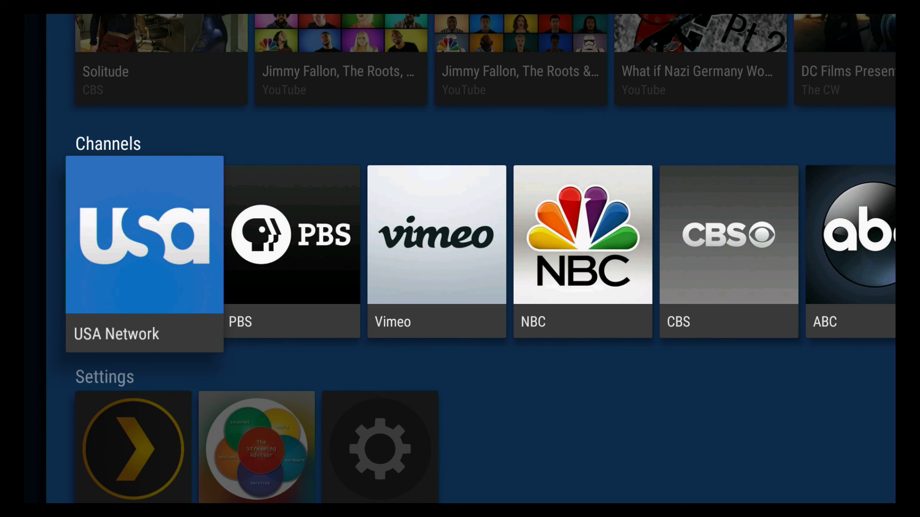
pyautogui.press('Right')
pyautogui.press('Right')
pyautogui.press('Right')
pyautogui.press('Right')
pyautogui.press('Right')
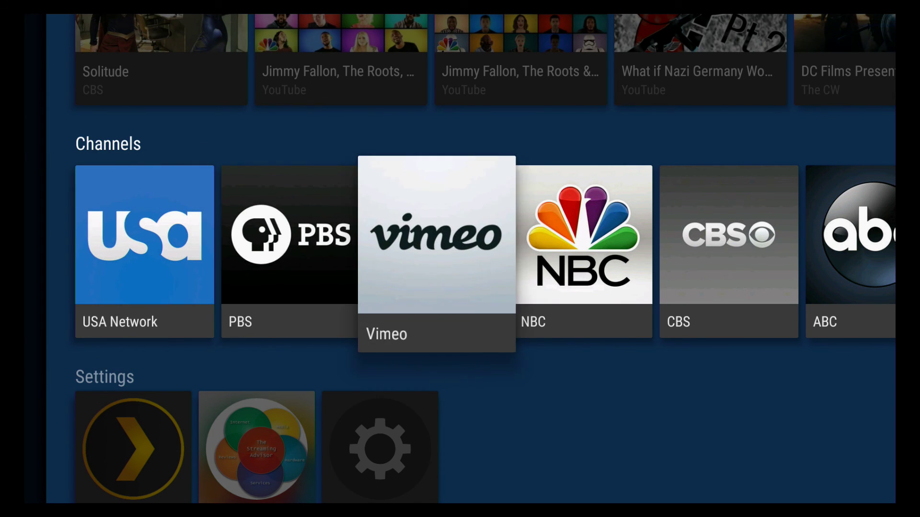
pyautogui.press('Left')
pyautogui.press('Left')
pyautogui.press('Left')
pyautogui.press('Left')
pyautogui.press('Left')
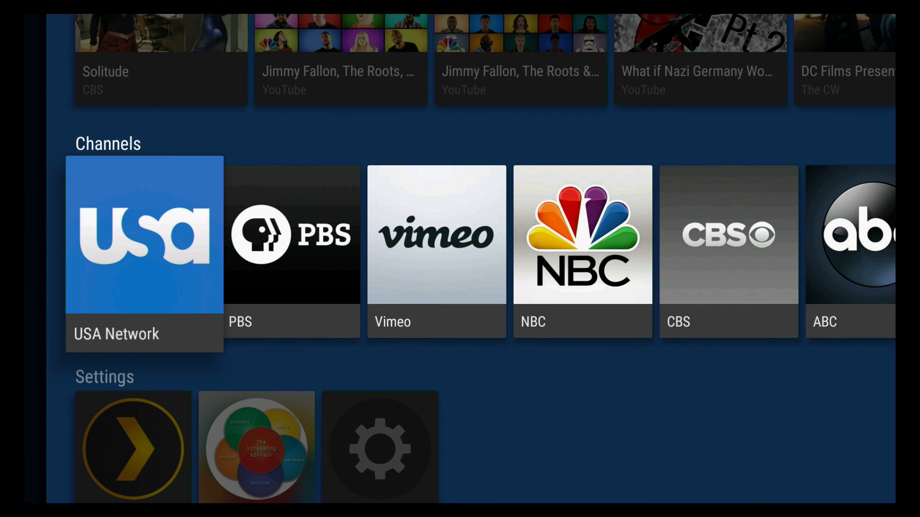
pyautogui.press('Right')
pyautogui.press('Right')
pyautogui.press('Right')
pyautogui.press('Right')
pyautogui.press('Right')
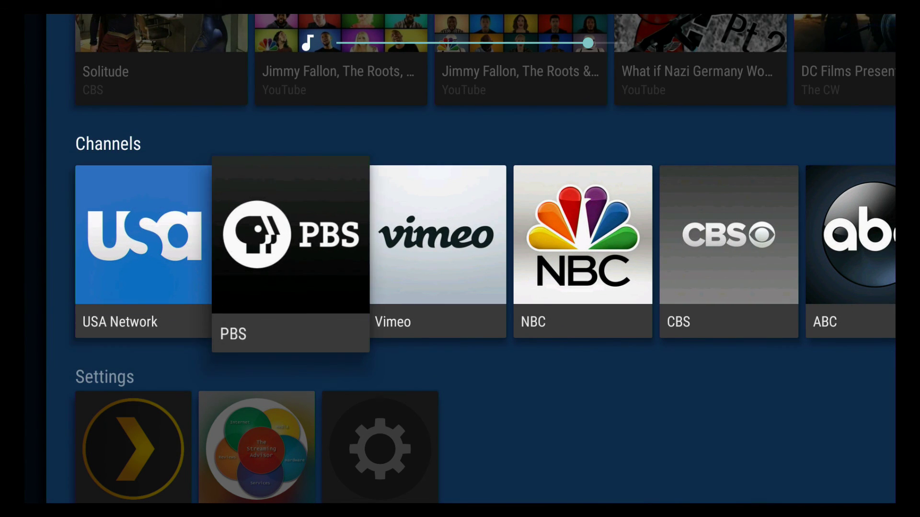
pyautogui.press('Left')
pyautogui.press('Left')
pyautogui.press('Left')
pyautogui.press('Left')
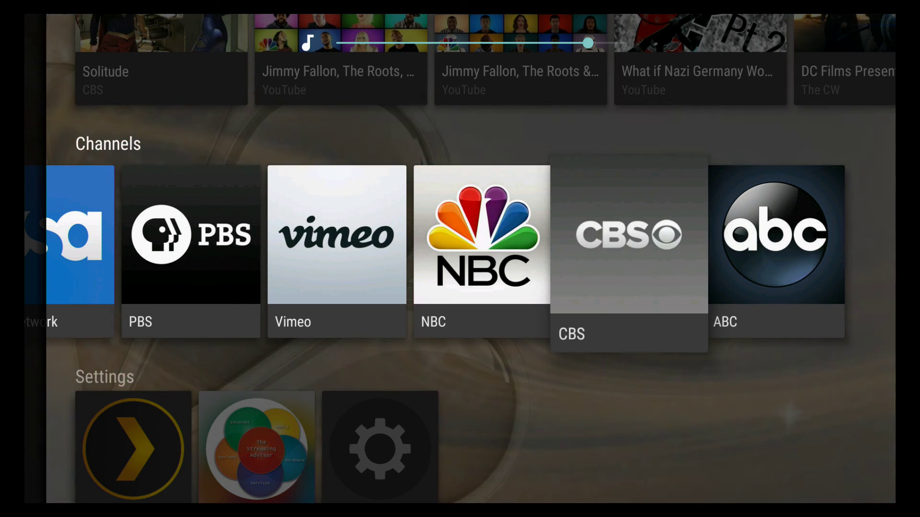
pyautogui.press('Left')
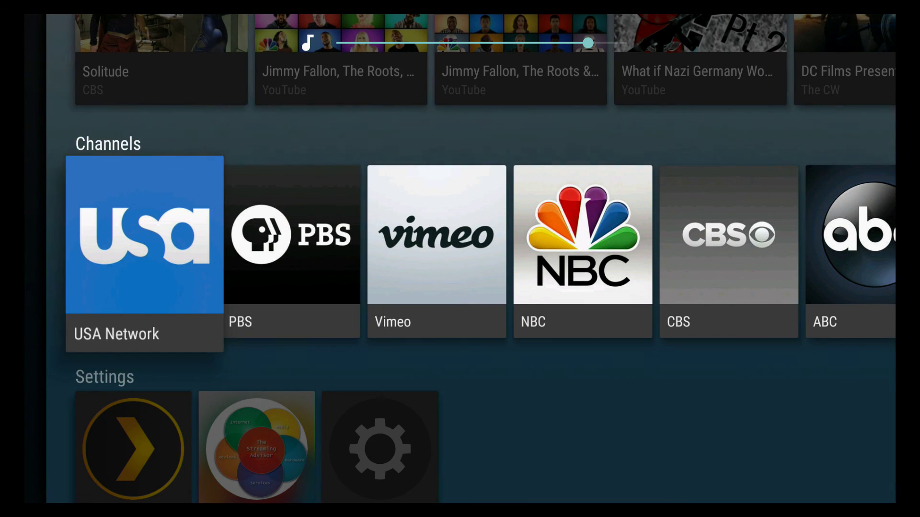
pyautogui.press('Right')
pyautogui.press('Right')
pyautogui.press('Right')
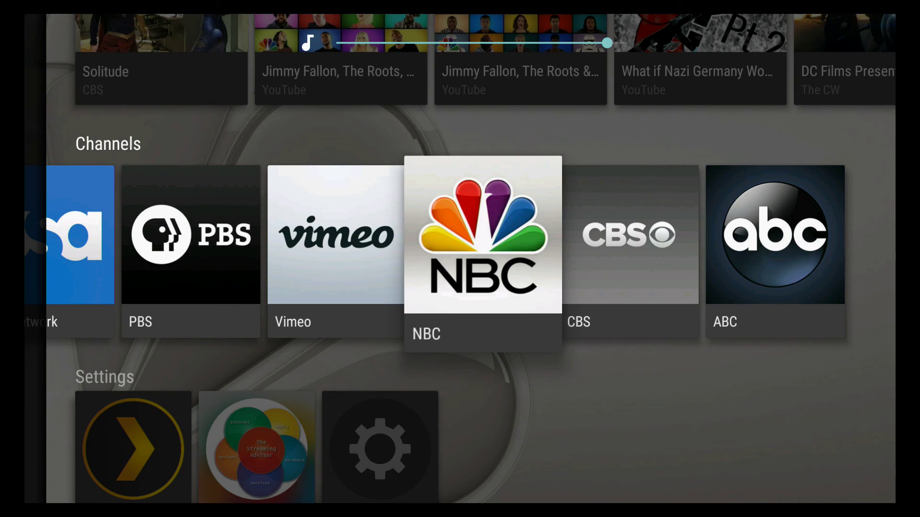
pyautogui.press('Up')
pyautogui.press('Right')
pyautogui.press('Right')
pyautogui.press('Right')
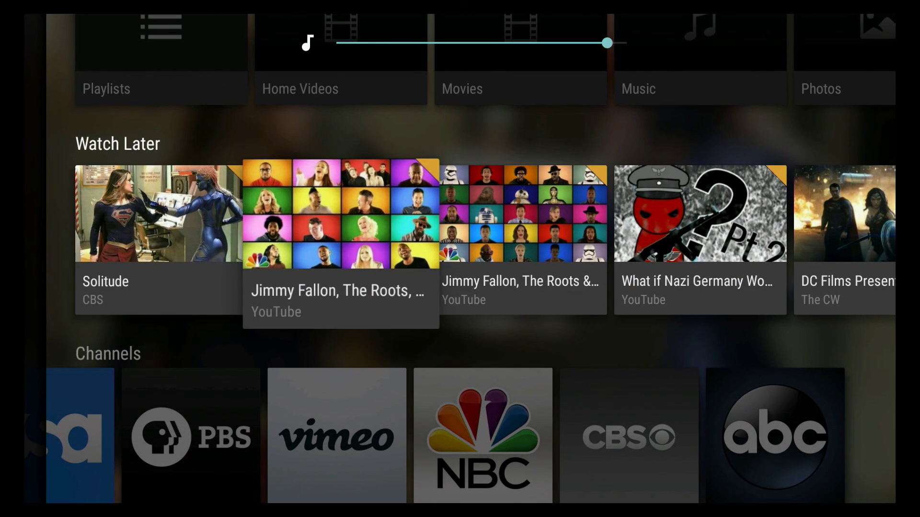
pyautogui.press('Right')
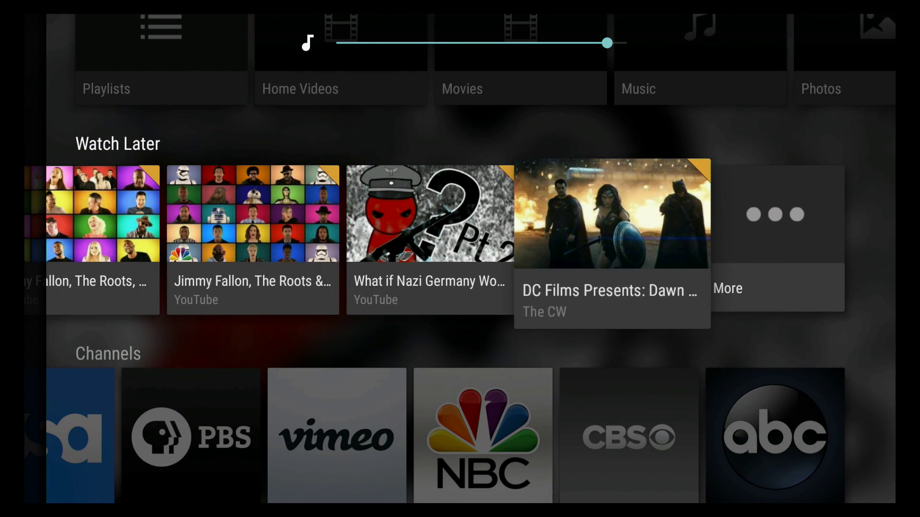
pyautogui.press('Left')
pyautogui.press('Left')
pyautogui.press('Left')
pyautogui.press('Left')
pyautogui.press('Up')
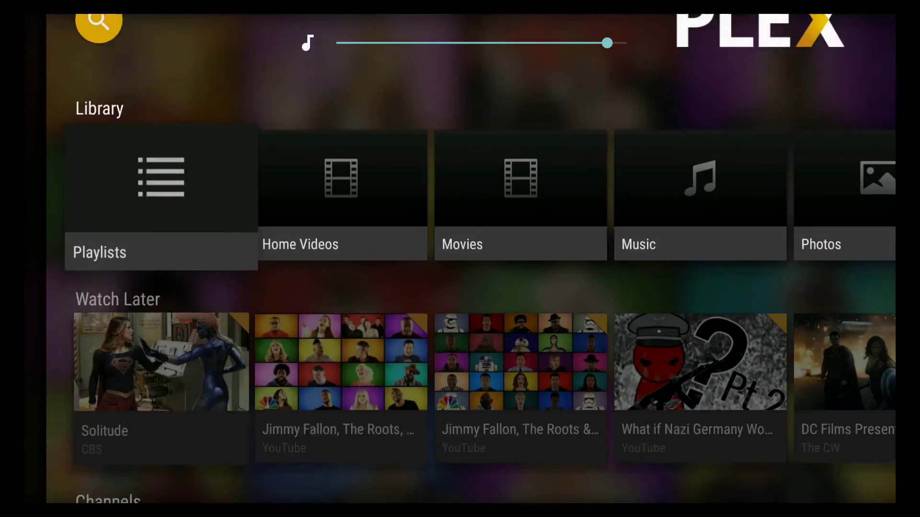
pyautogui.press('Down')
pyautogui.press('Down')
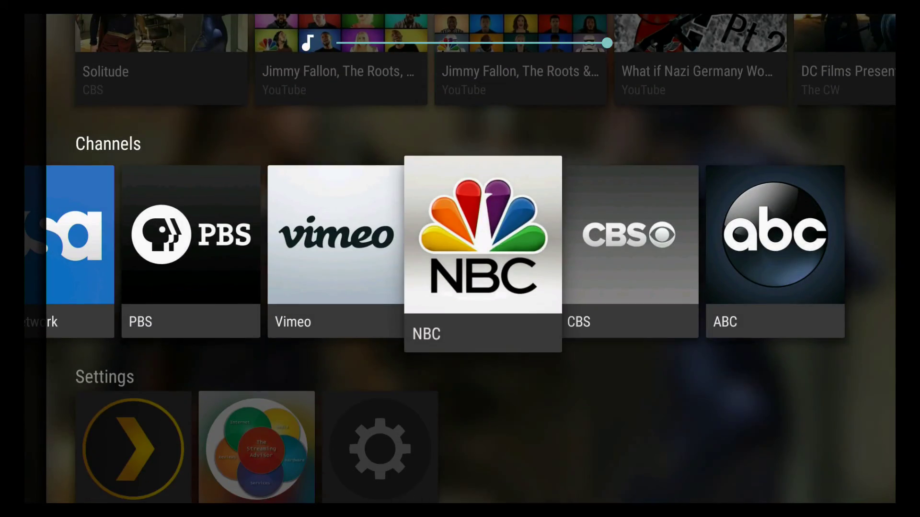
pyautogui.press('Down')
pyautogui.press('Up')
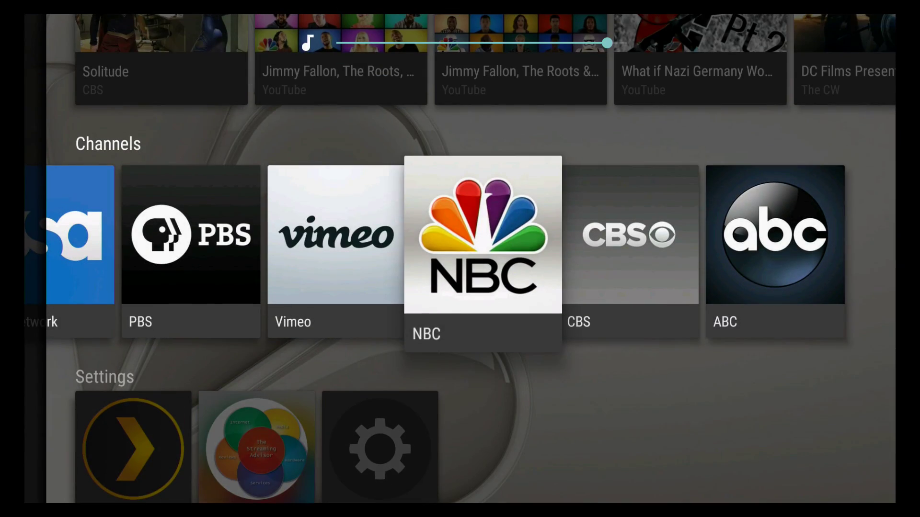
pyautogui.press('Left')
pyautogui.press('Left')
pyautogui.press('Left')
pyautogui.press('Right')
pyautogui.press('Right')
pyautogui.press('Right')
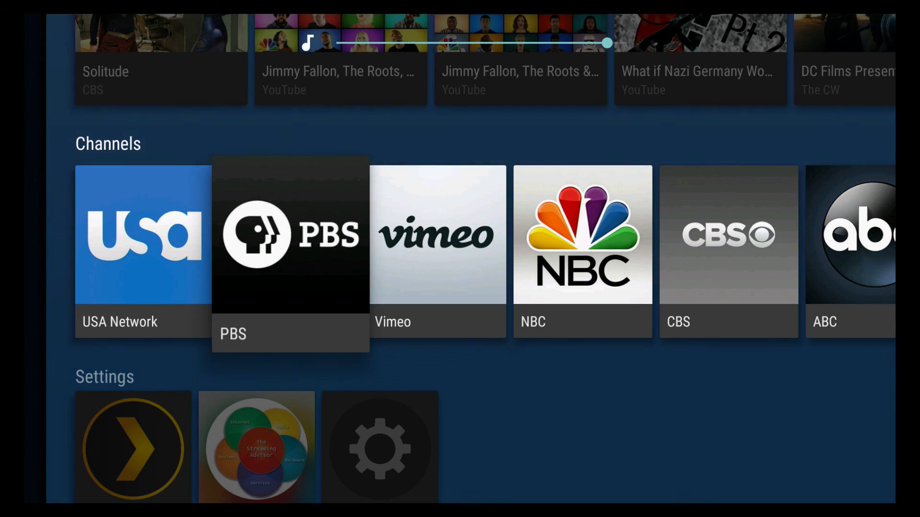
pyautogui.press('Right')
pyautogui.press('Left')
pyautogui.press('Left')
pyautogui.press('Left')
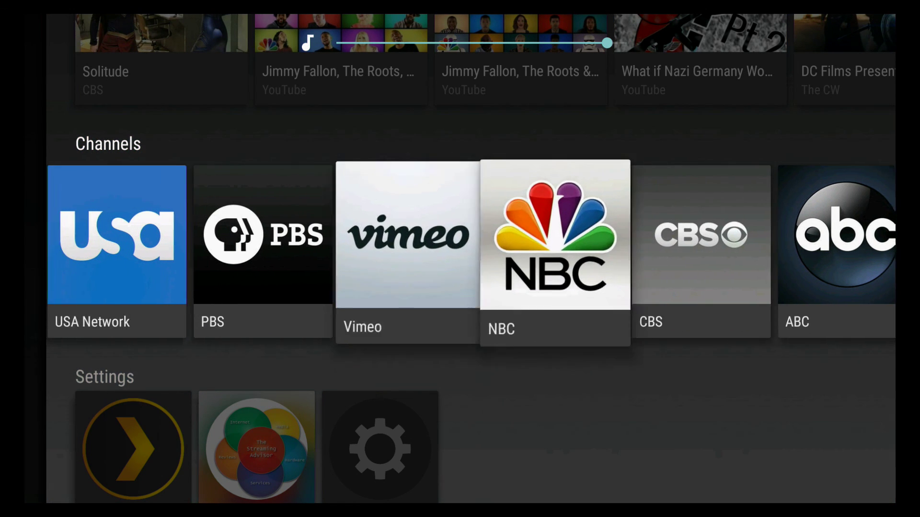
pyautogui.press('Left')
pyautogui.press('Right')
pyautogui.press('Right')
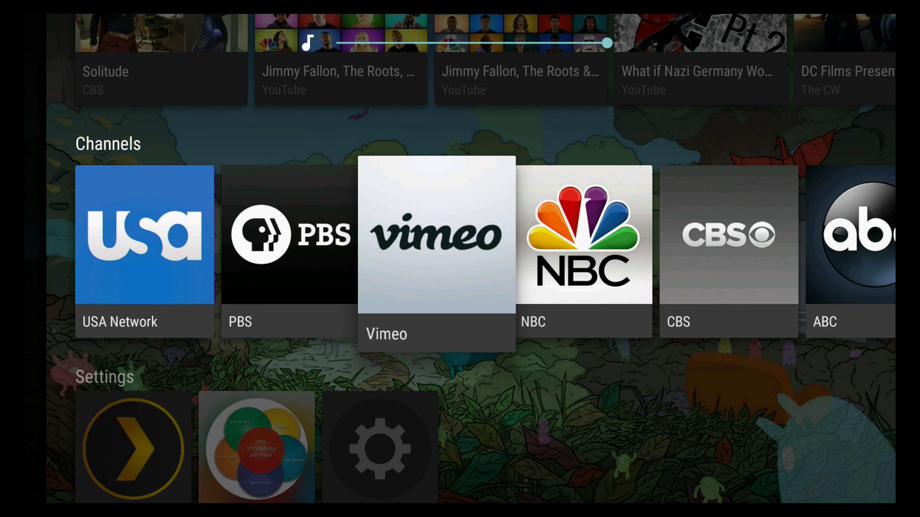
pyautogui.press('Down')
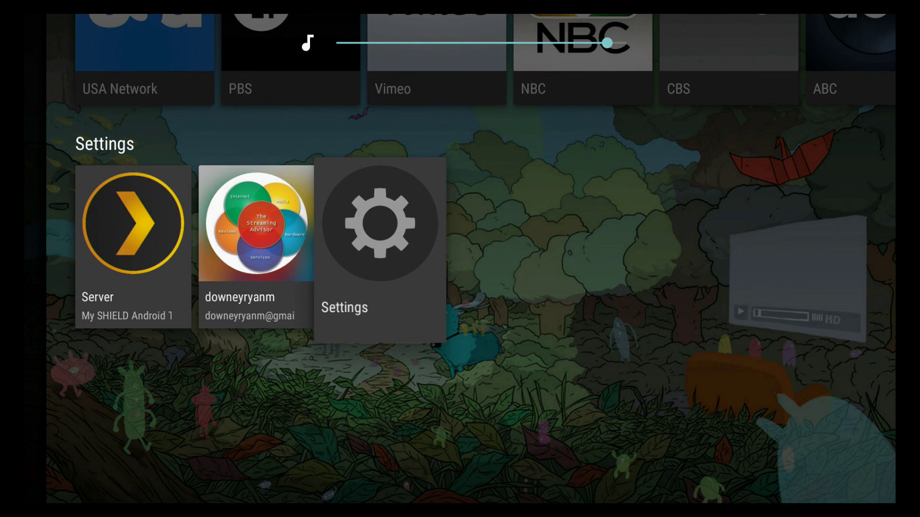
pyautogui.press('Left')
pyautogui.press('Left')
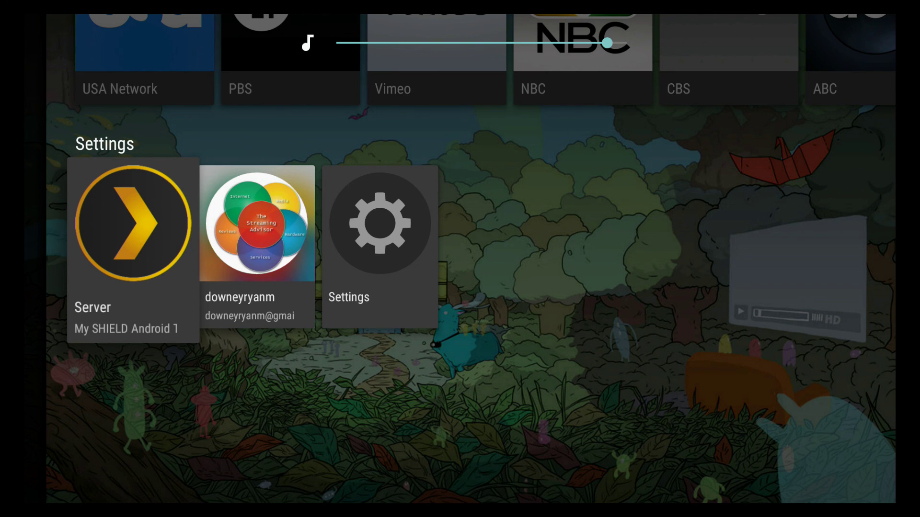